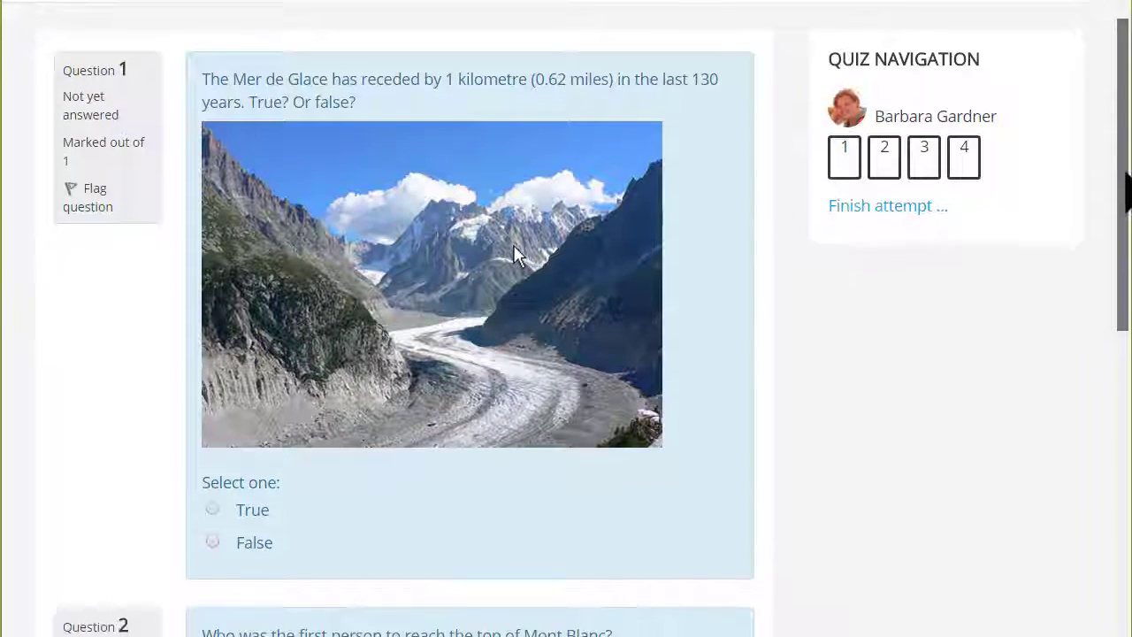
Examine the four questions of the sample quiz, including their image, answer fields and embedded video
scroll(516, 255, "down", 2)
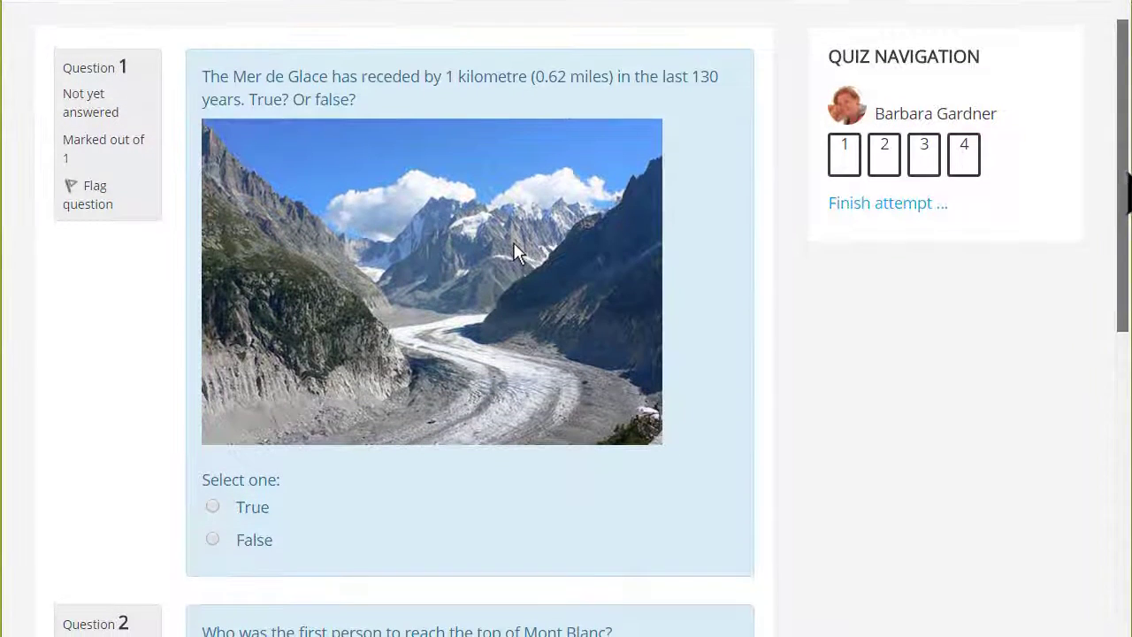
scroll(518, 212, "down", 2)
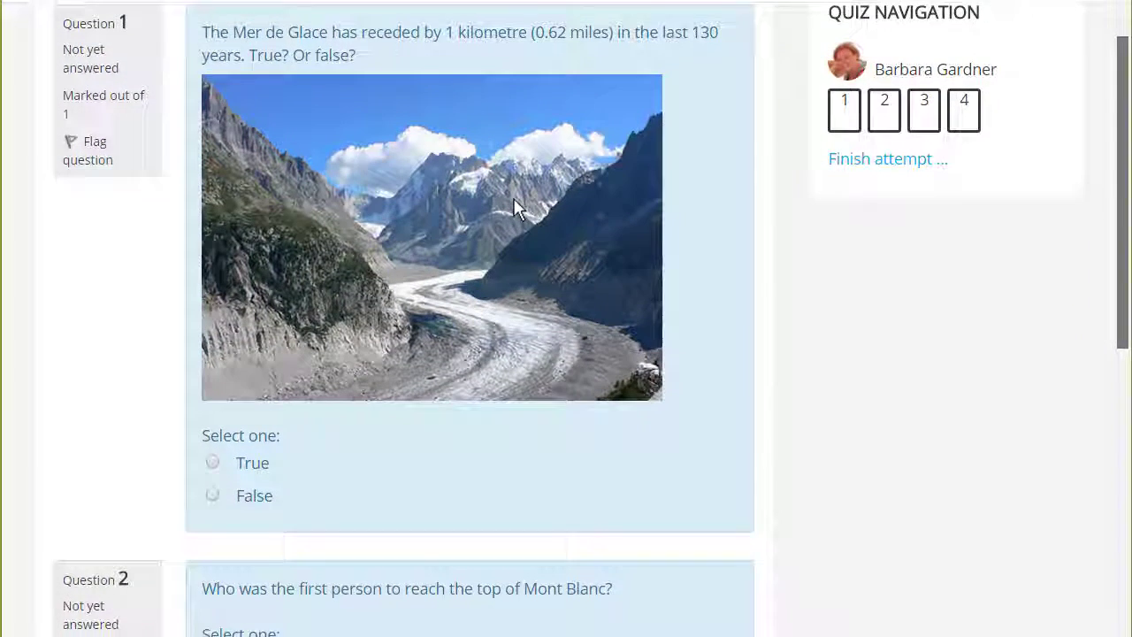
scroll(516, 173, "down", 3)
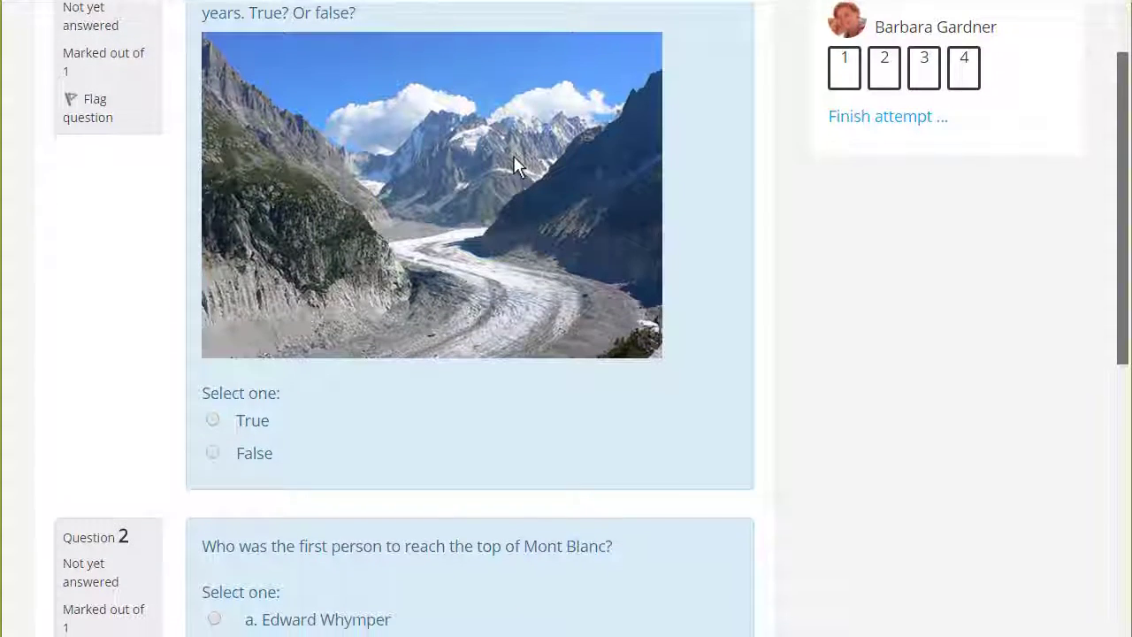
scroll(516, 120, "down", 5)
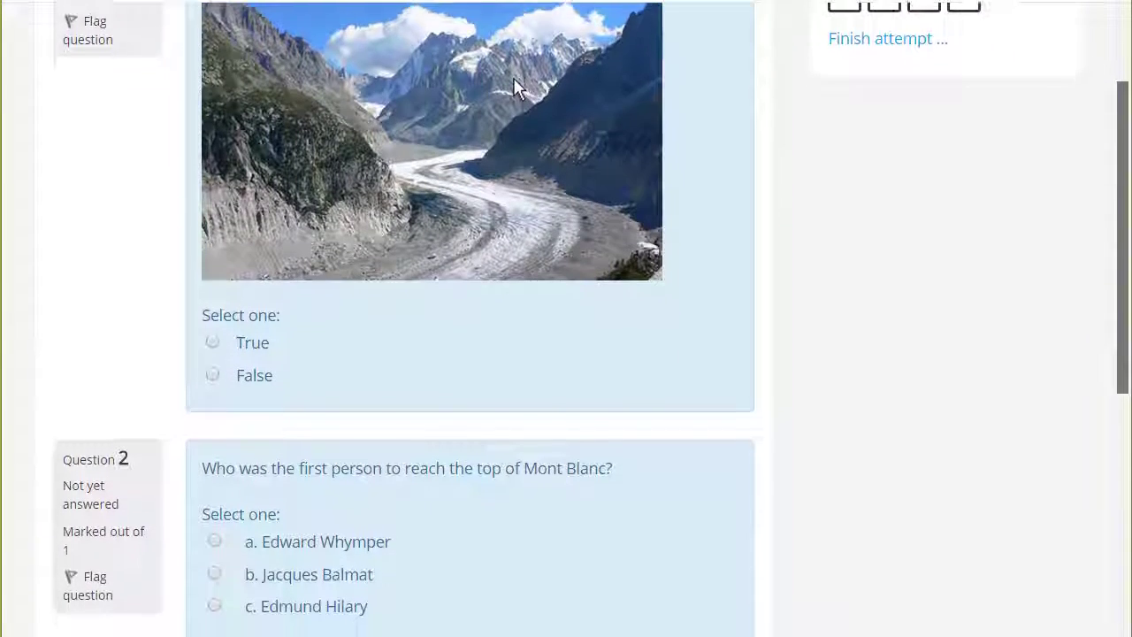
scroll(517, 17, "down", 3)
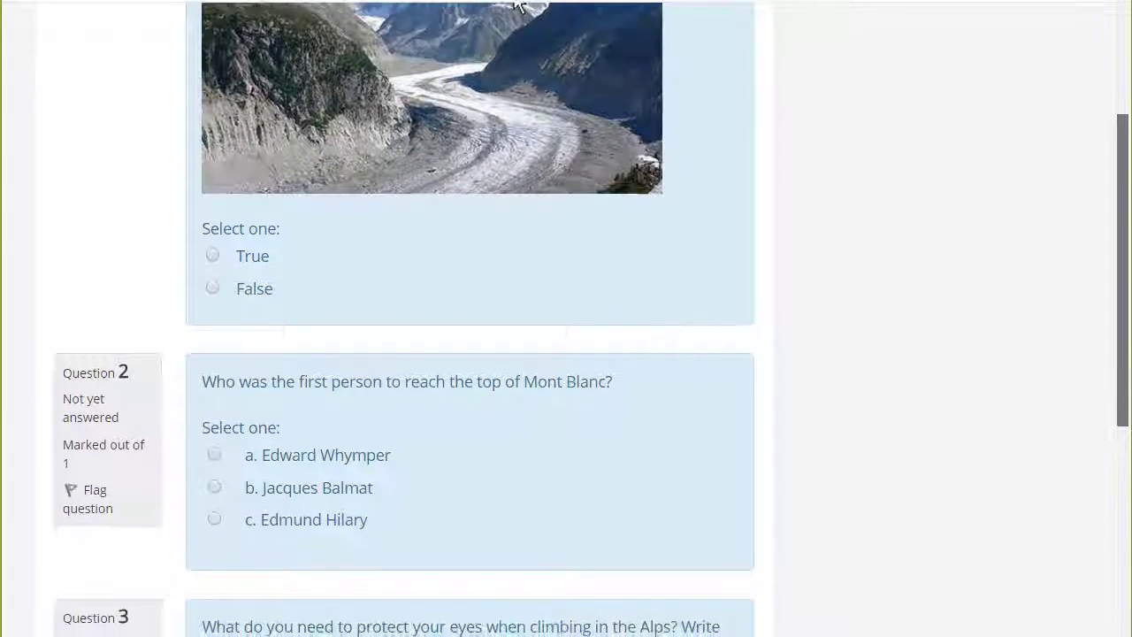
scroll(516, 318, "down", 5)
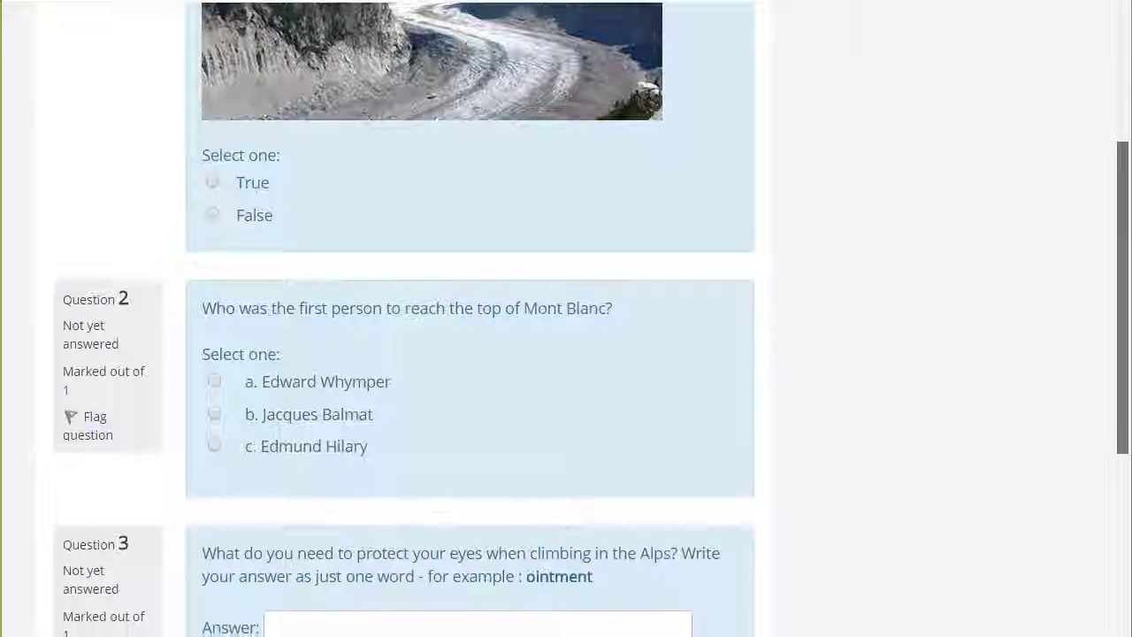
scroll(515, 319, "down", 6)
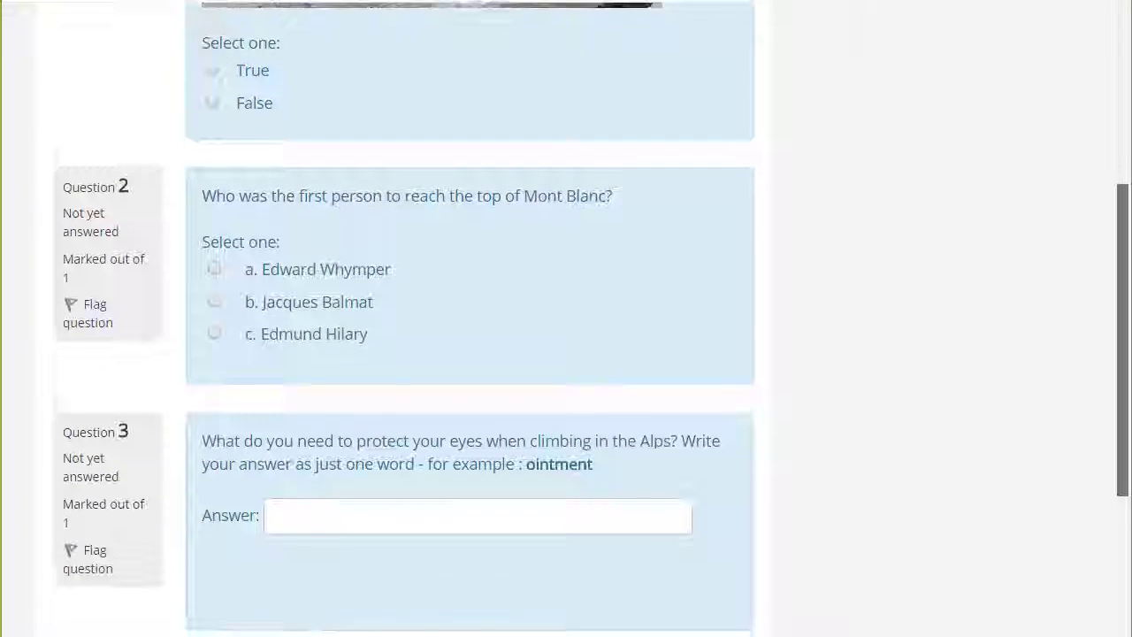
scroll(516, 319, "down", 8)
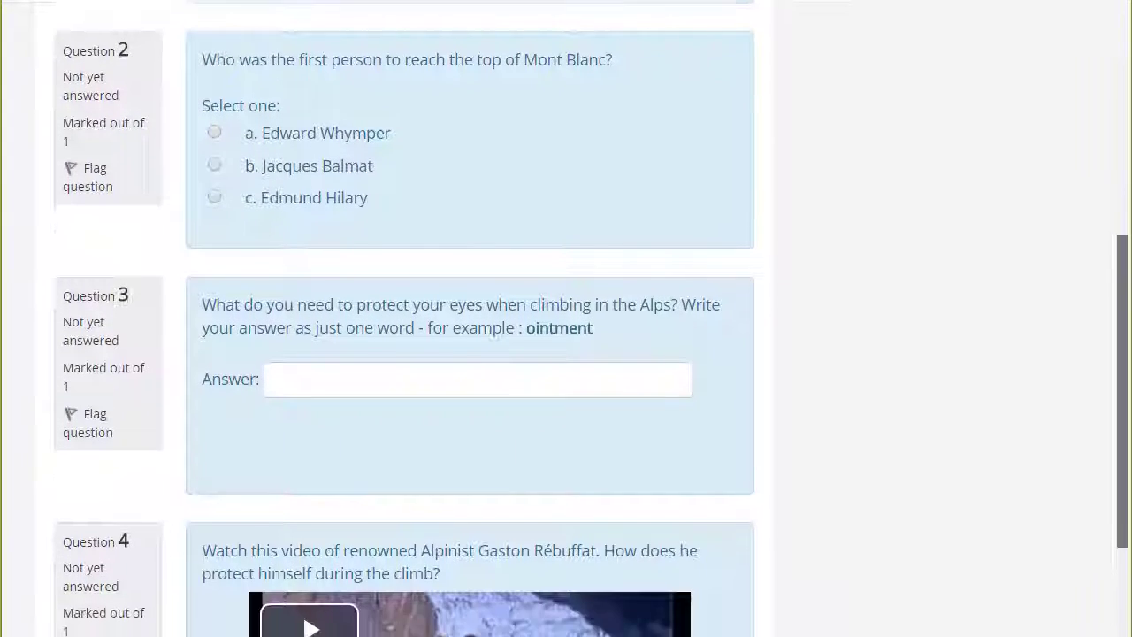
scroll(516, 319, "down", 7)
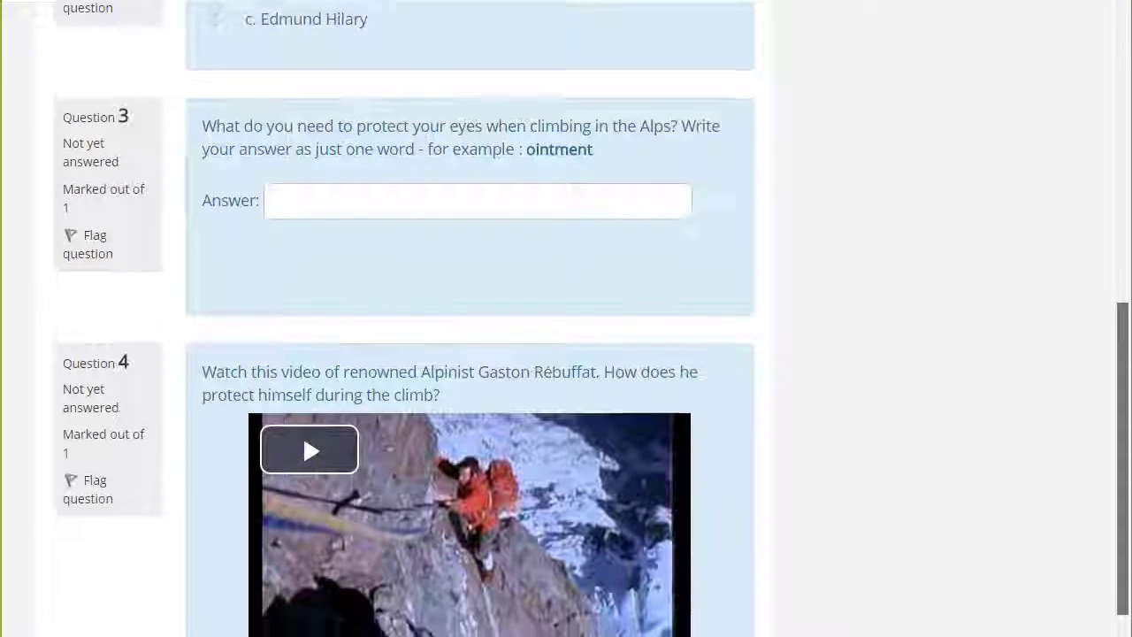
scroll(516, 319, "down", 7)
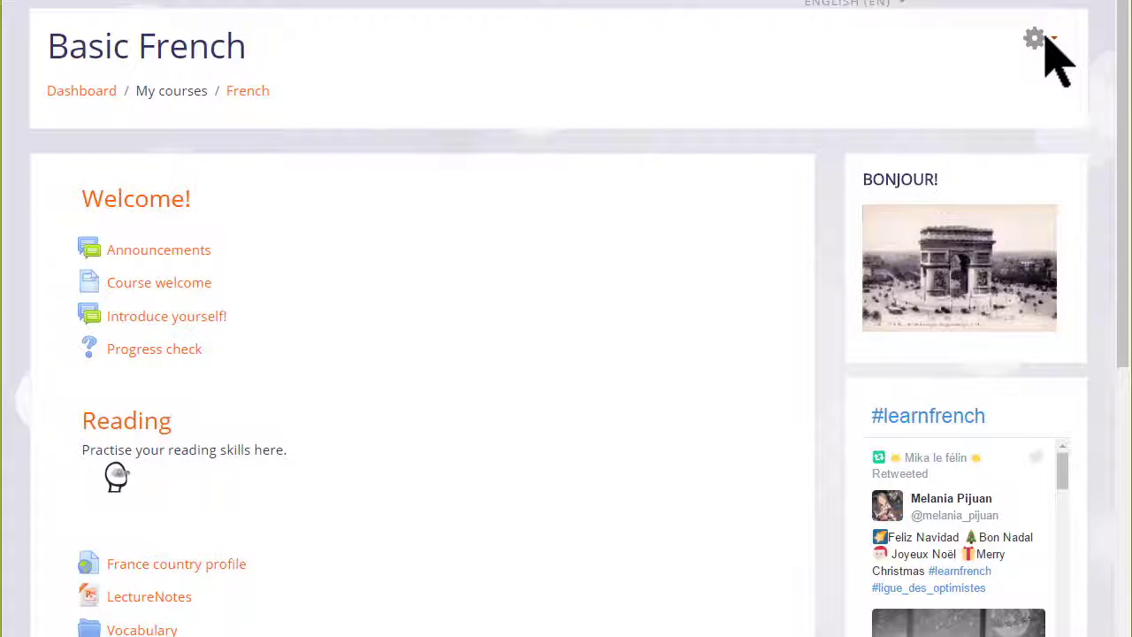
Open the question list in the Basic French course's question bank from the full course administration page
left_click(1040, 44)
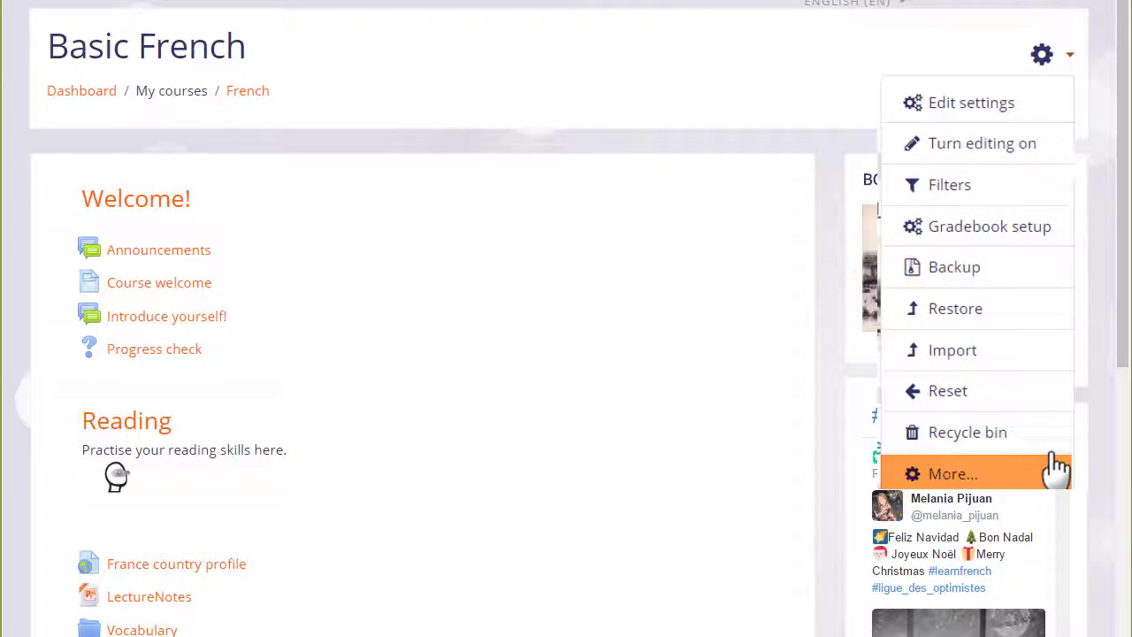
left_click(1057, 469)
scroll(997, 430, "down", 2)
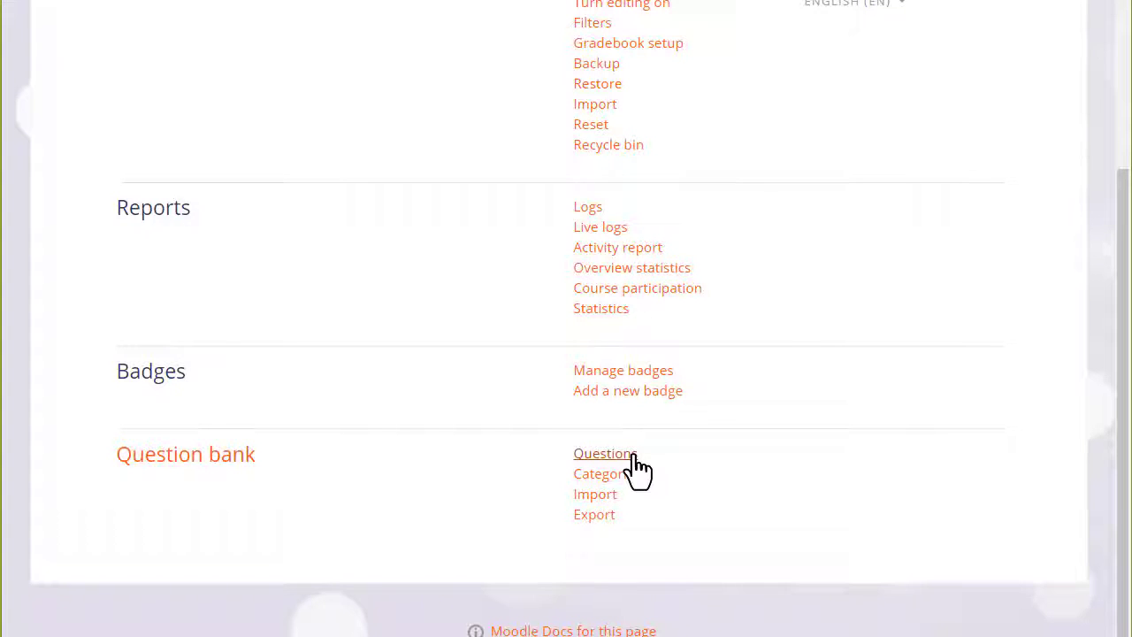
left_click(605, 454)
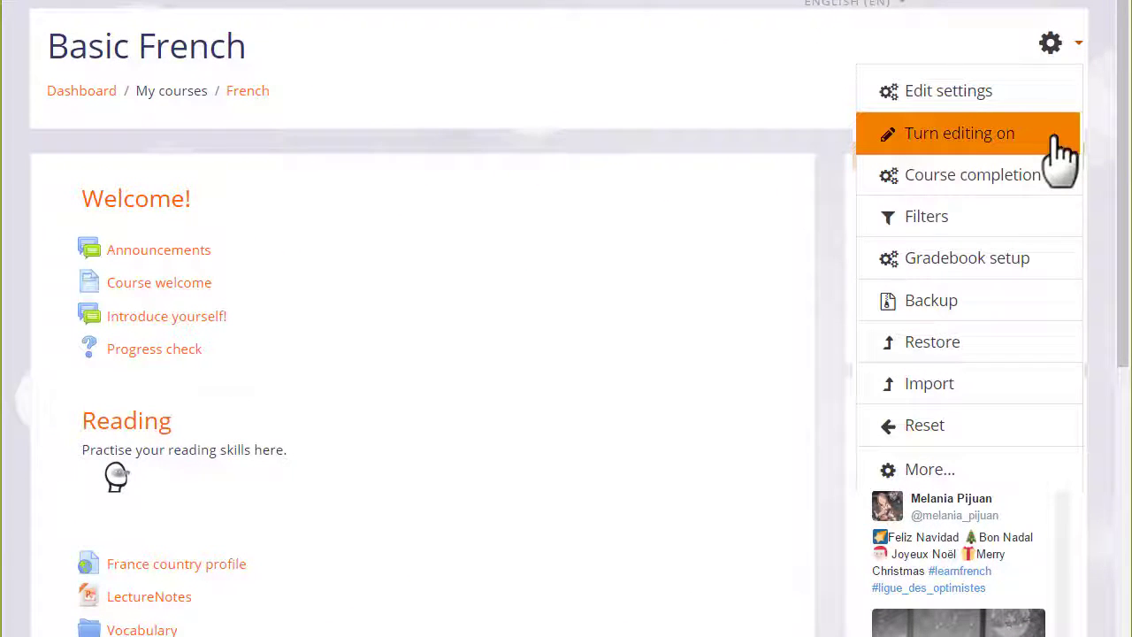
Enable editing in the Basic French course and add a Quiz activity to the Reading section
left_click(960, 132)
scroll(1070, 248, "down", 5)
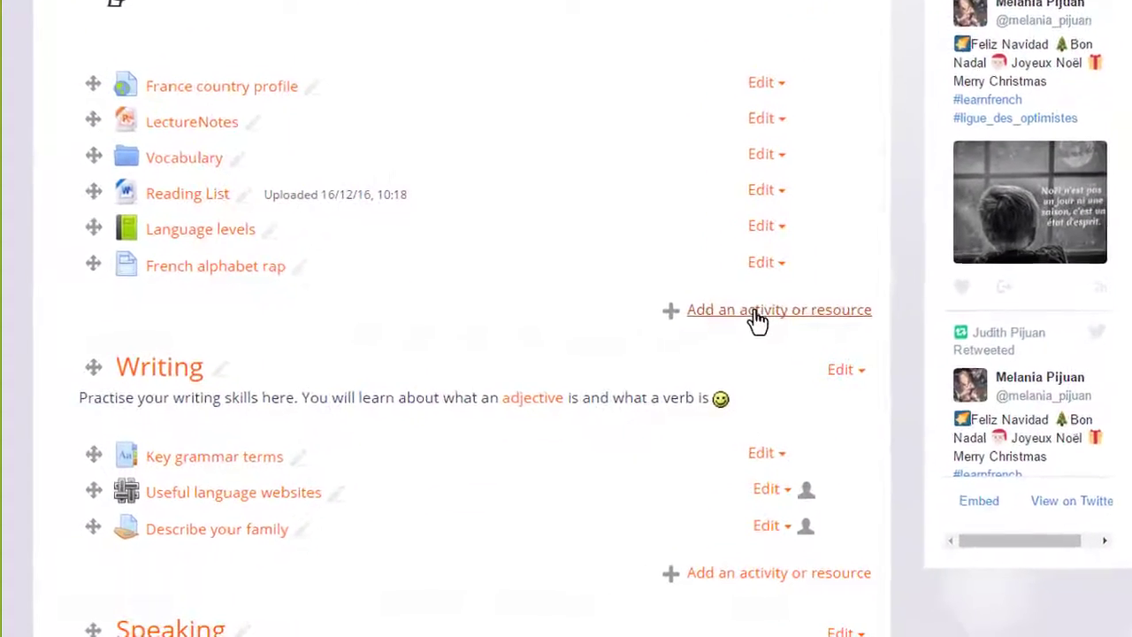
left_click(780, 304)
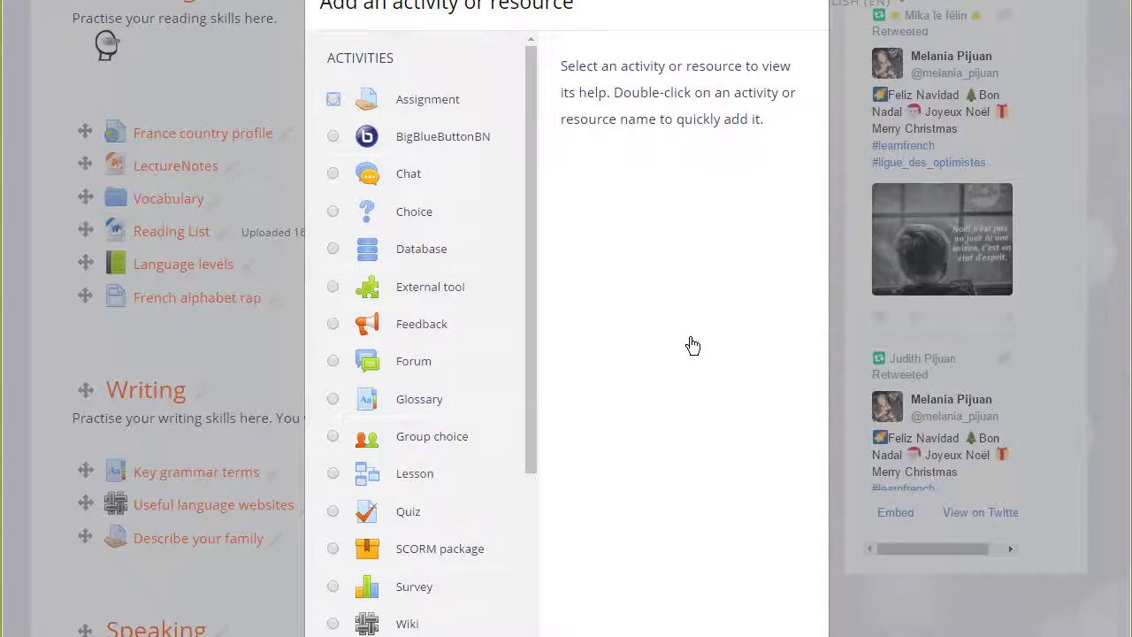
left_click_drag(524, 395, 523, 518)
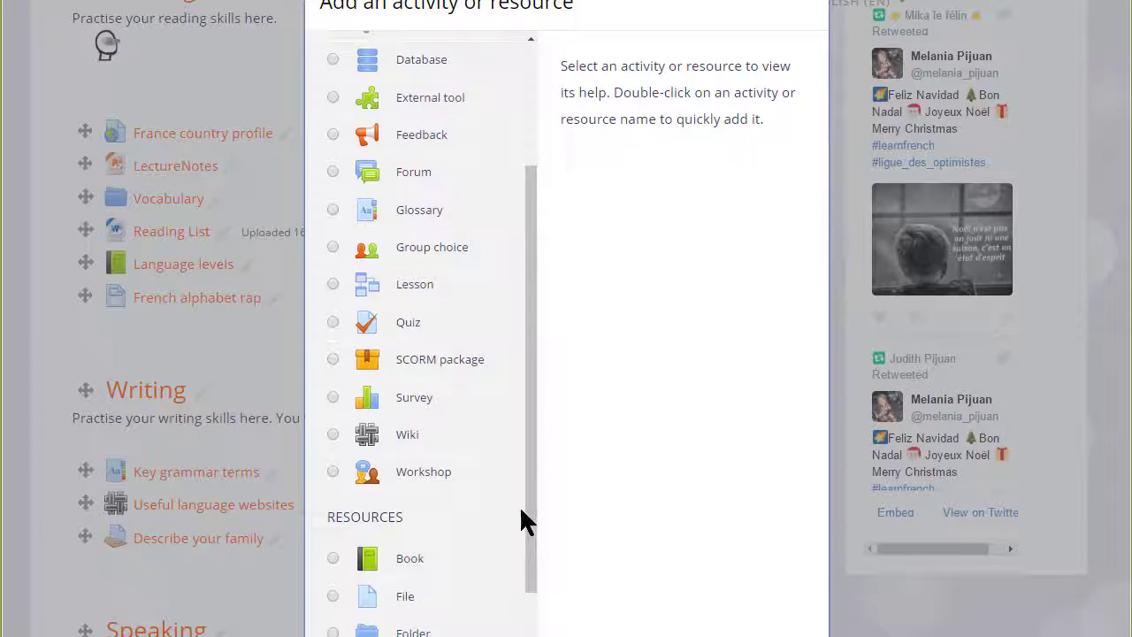
left_click(331, 321)
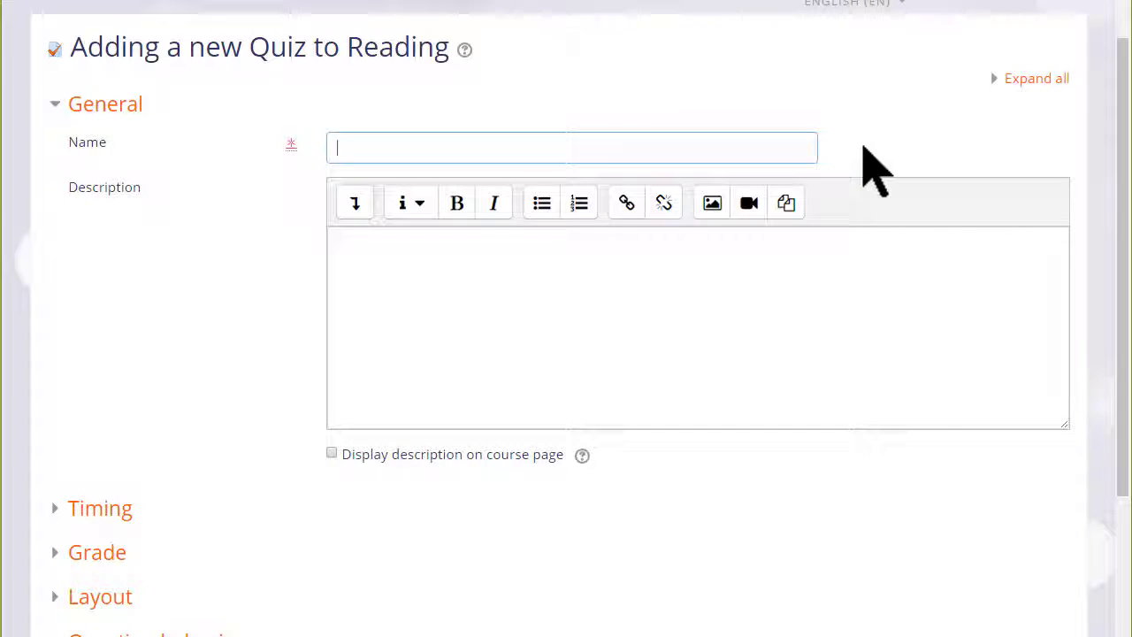
Name the quiz "Vocabulary quiz 1" and enter the description "Your first vocabulary quiz - good luck!"
type("Vocabulary quiz ")
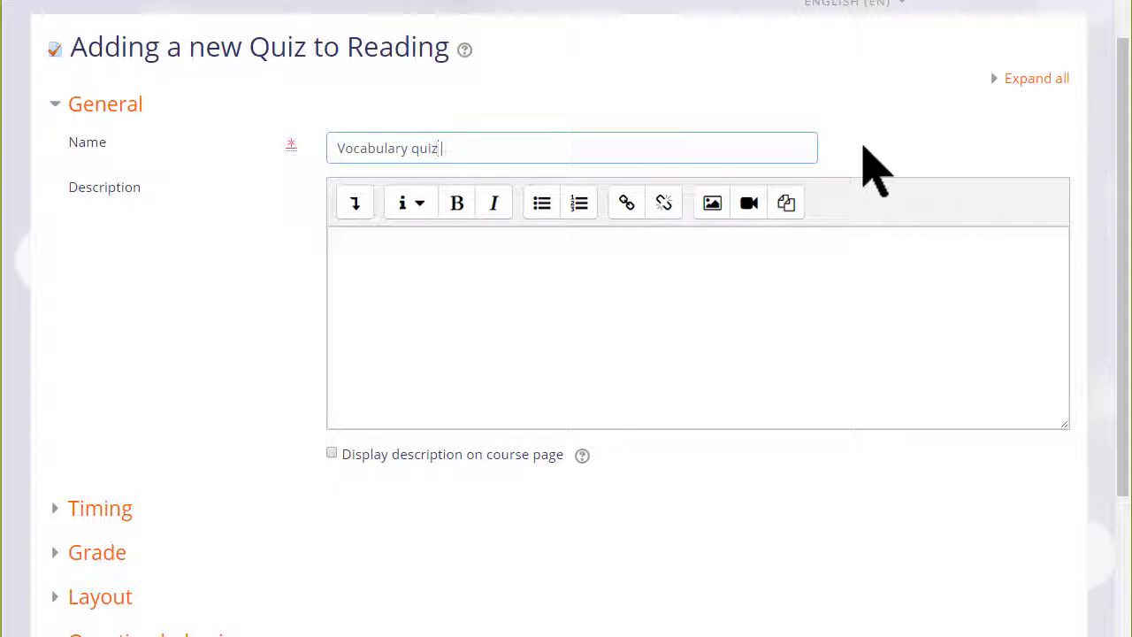
type("1")
left_click(914, 293)
type("Your first vocabulary quiz - good luck!")
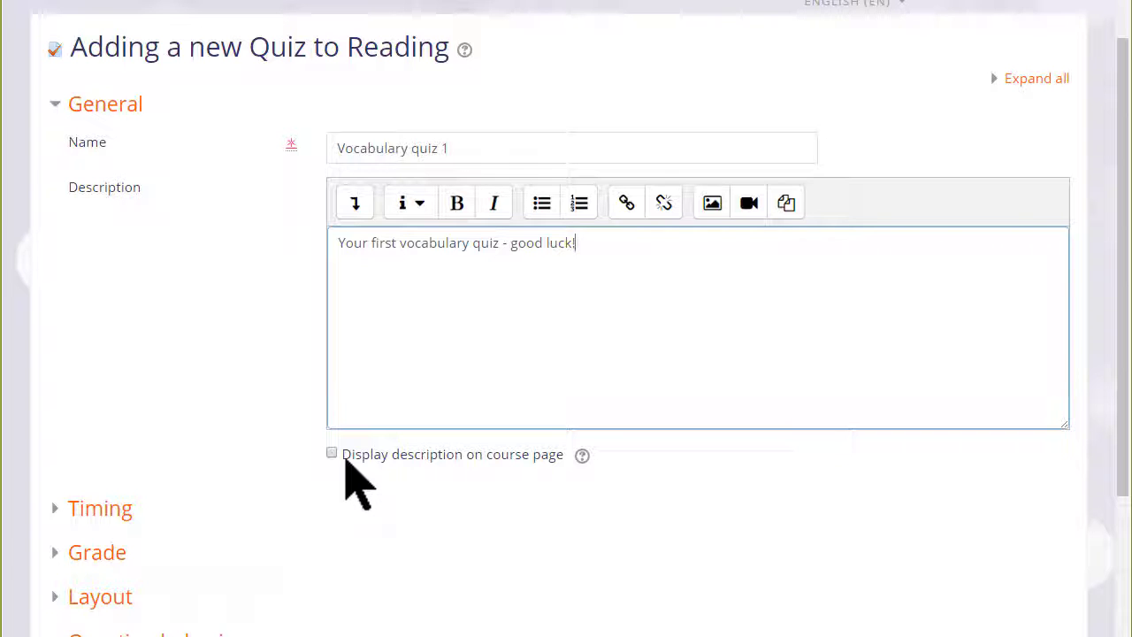
Save the quiz with its remaining settings unchanged, display it and open its question editing page
scroll(354, 482, "down", 5)
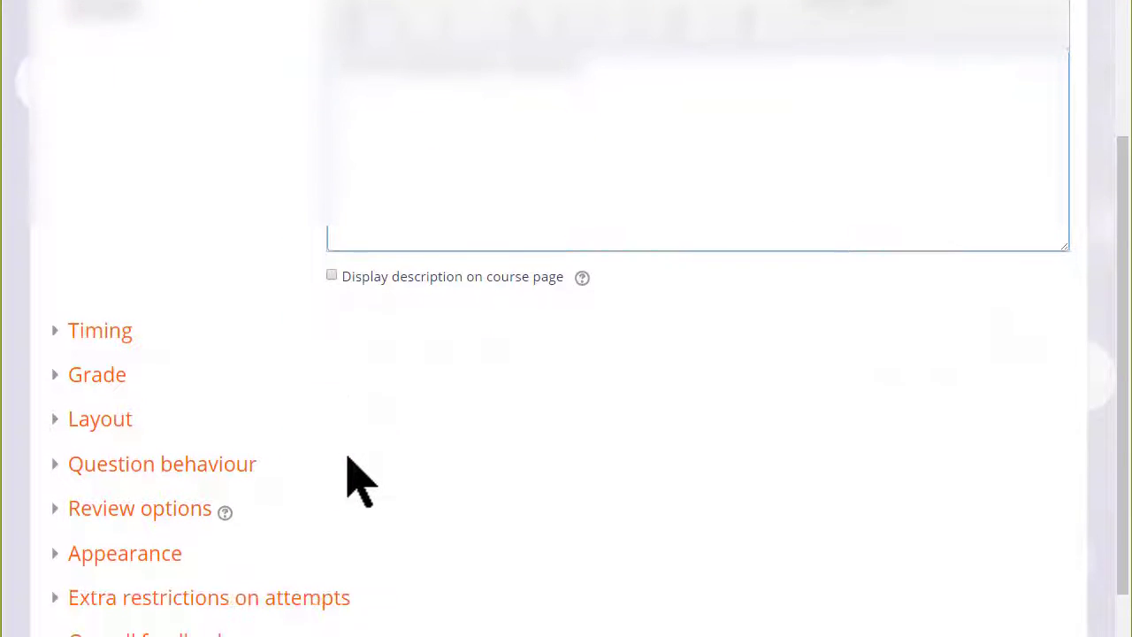
scroll(349, 457, "down", 2)
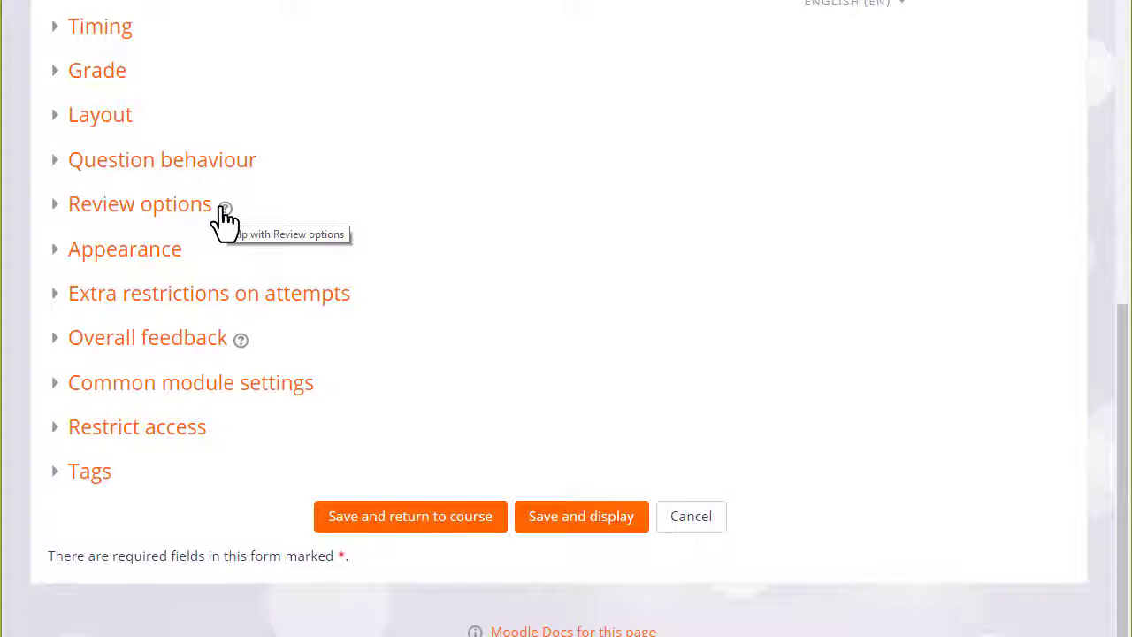
left_click(567, 517)
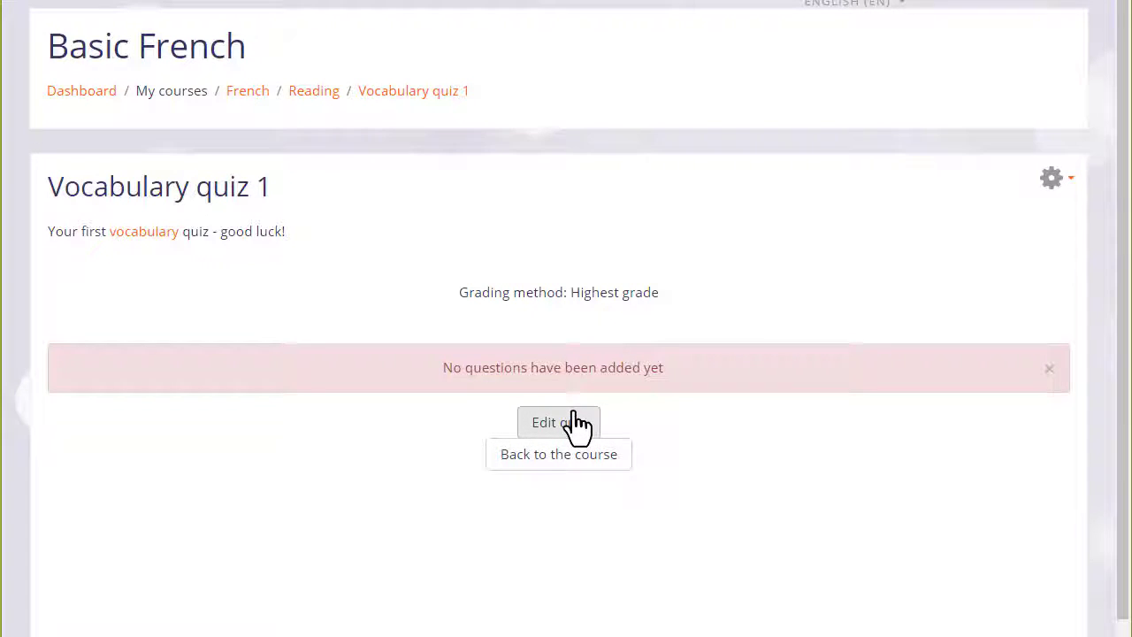
left_click(1065, 183)
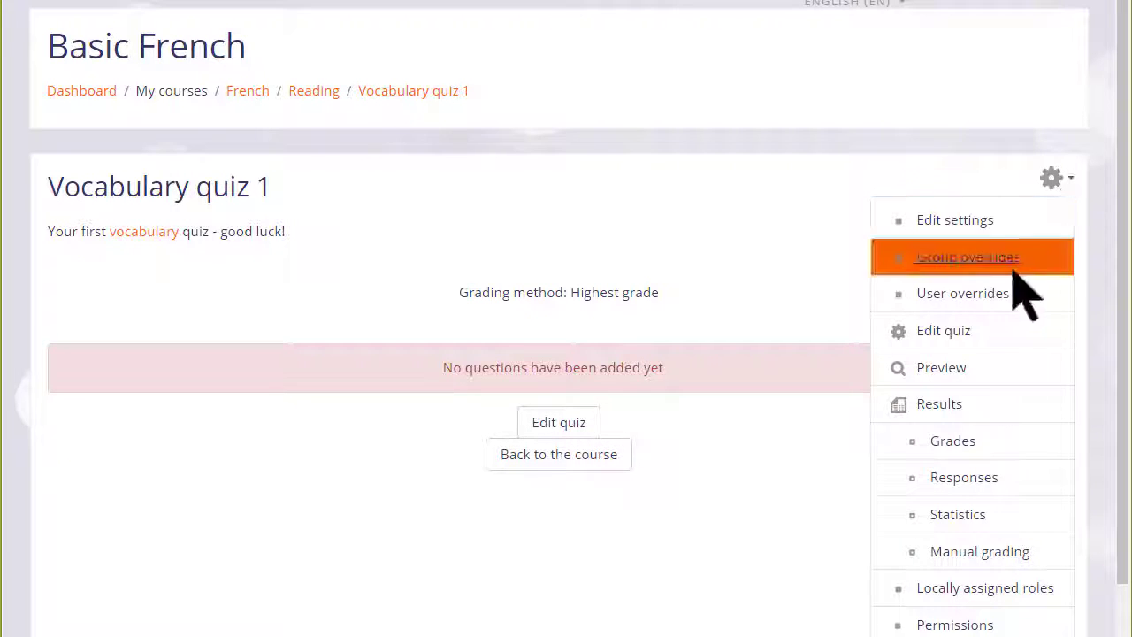
left_click(984, 340)
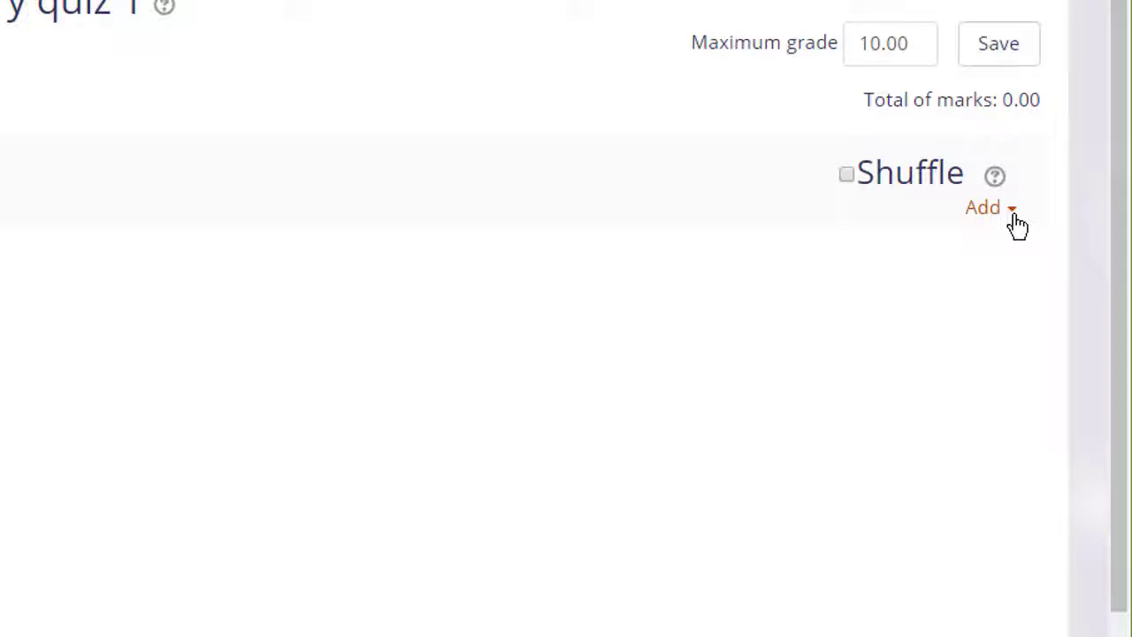
Compare the Multiple choice, Essay and Description question types, and add a new Multiple choice question to the quiz
left_click(1012, 213)
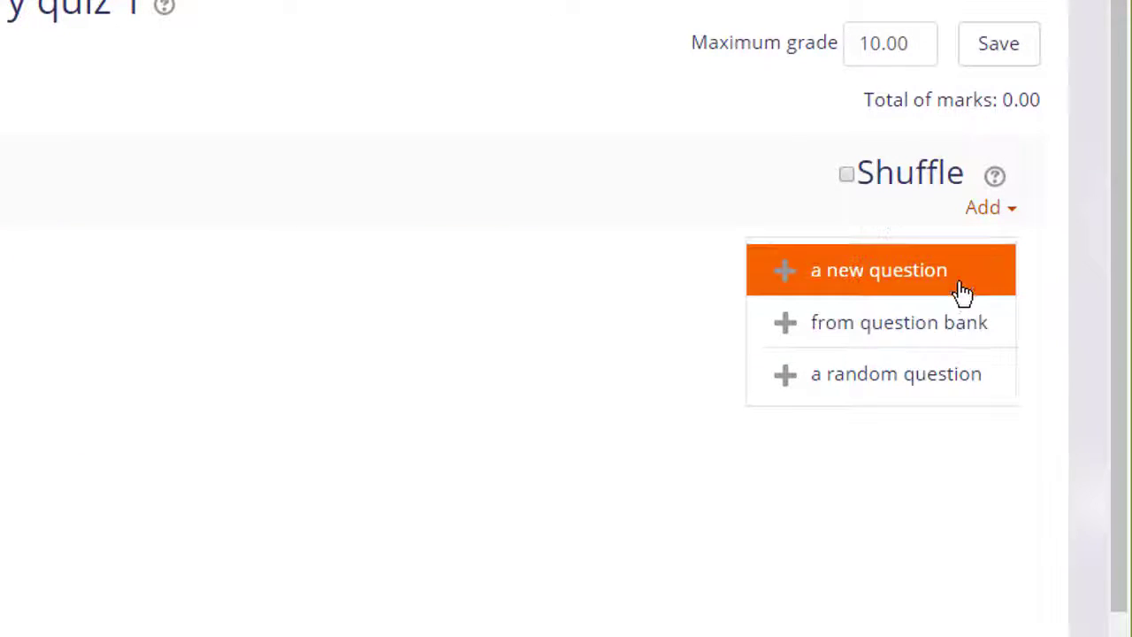
left_click(962, 278)
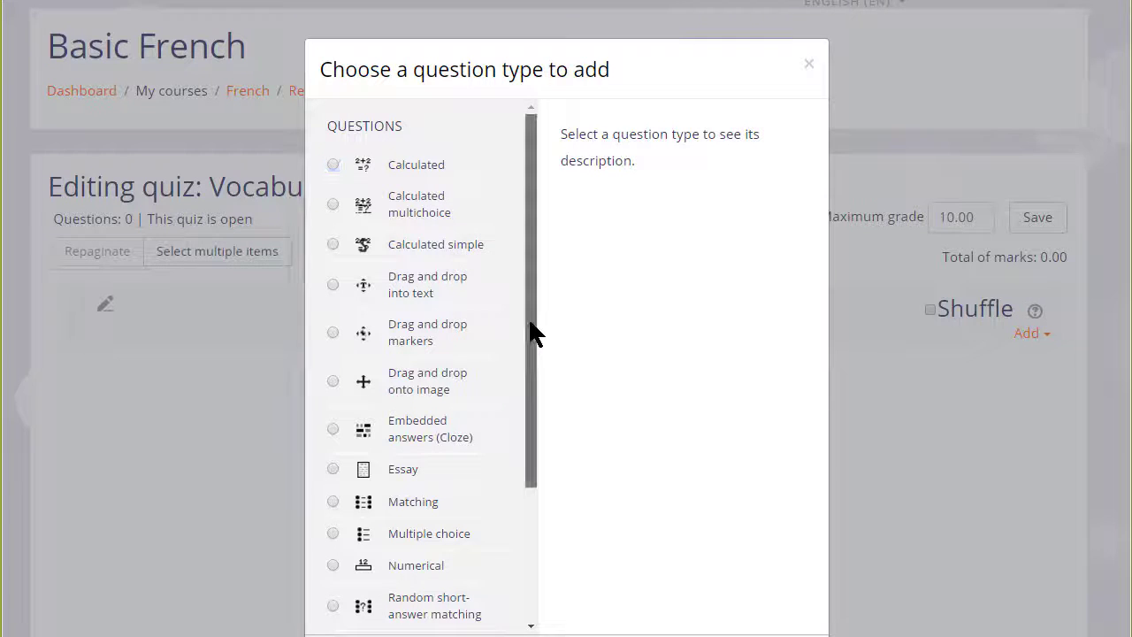
left_click_drag(531, 325, 511, 479)
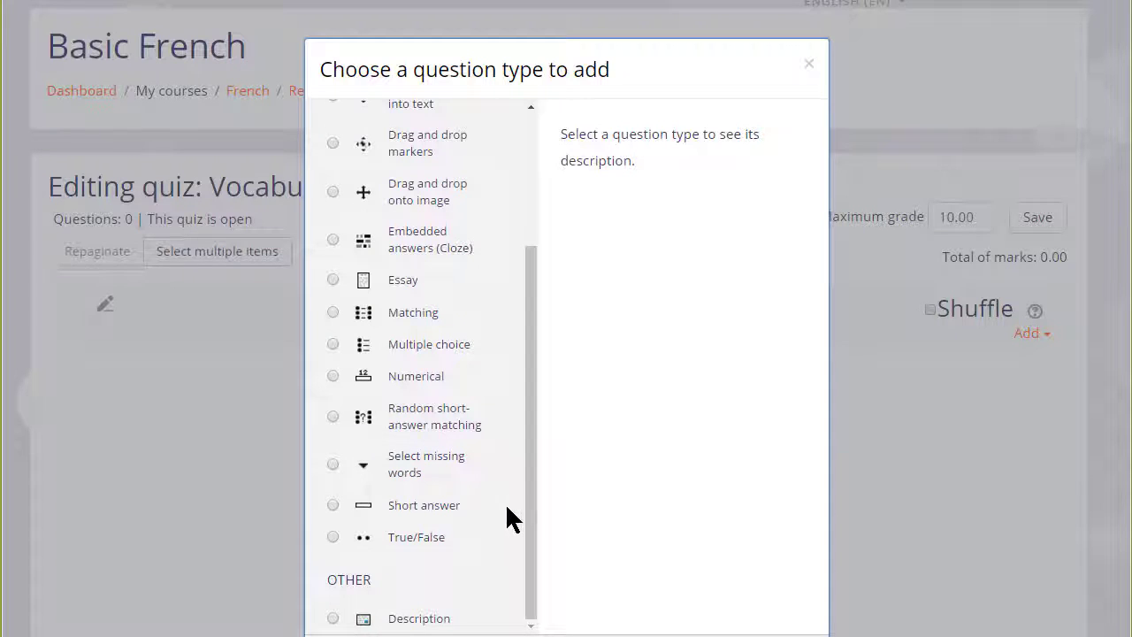
left_click(334, 343)
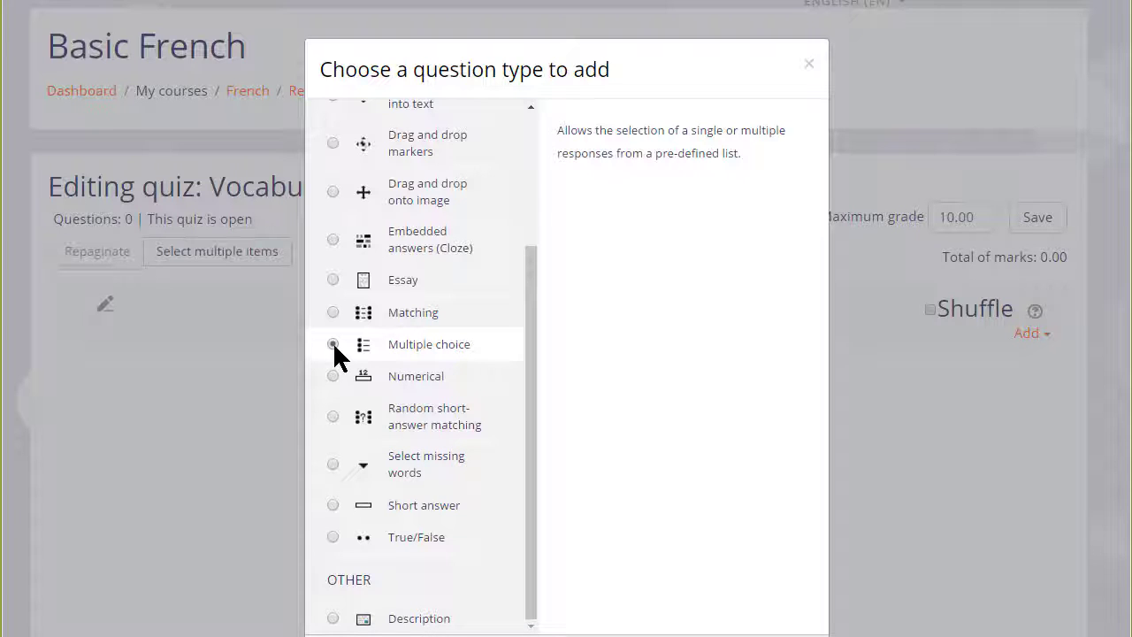
left_click(333, 277)
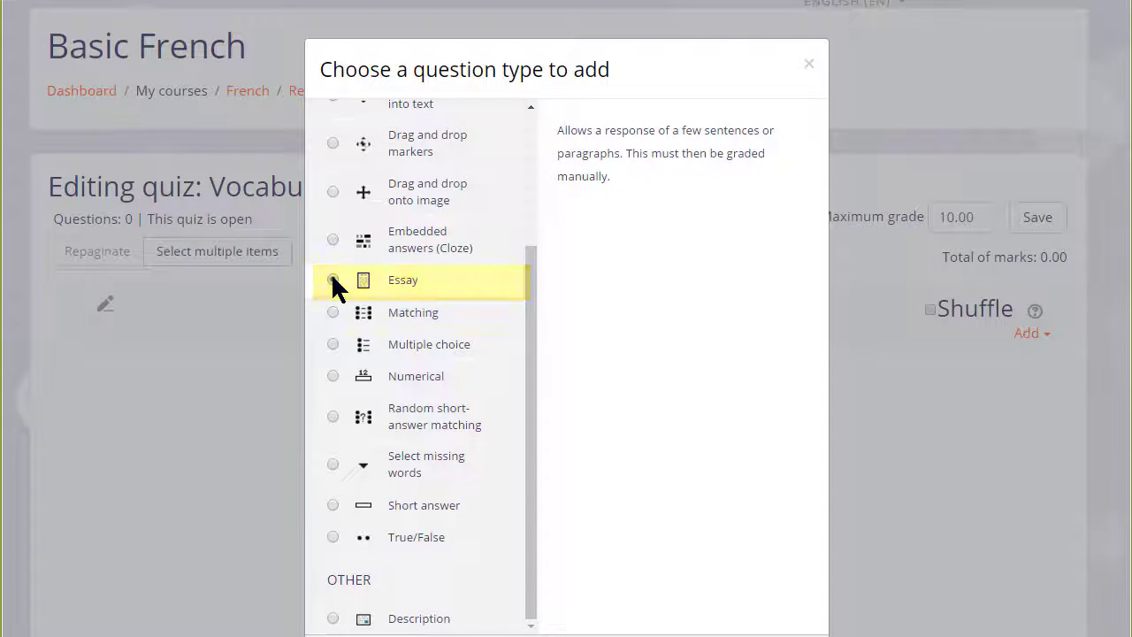
left_click(333, 279)
left_click(324, 561)
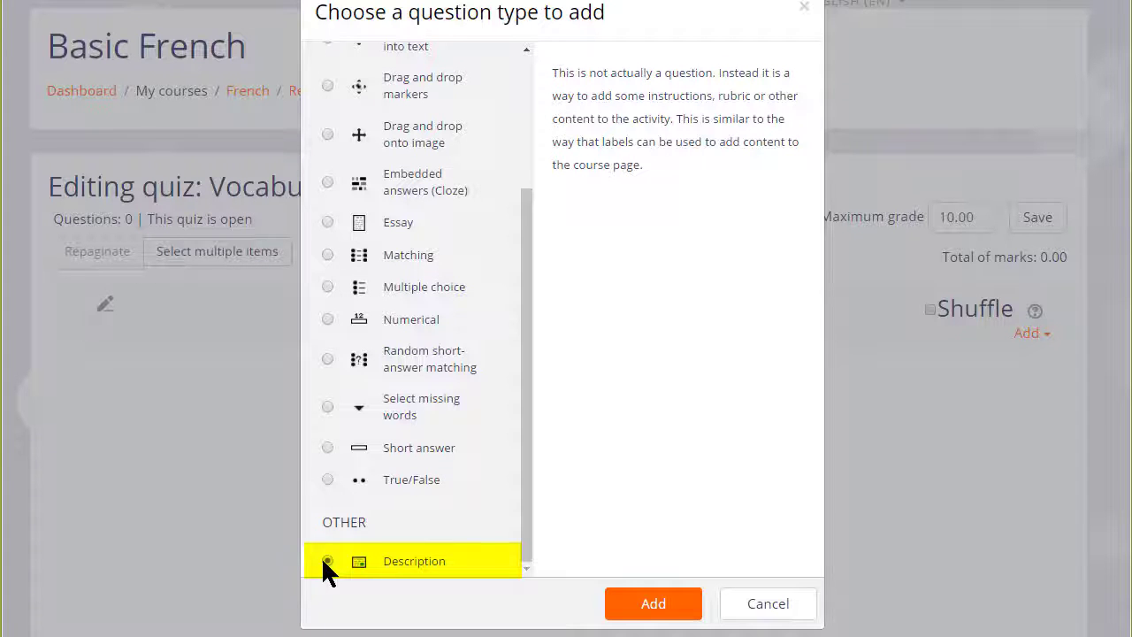
left_click(328, 287)
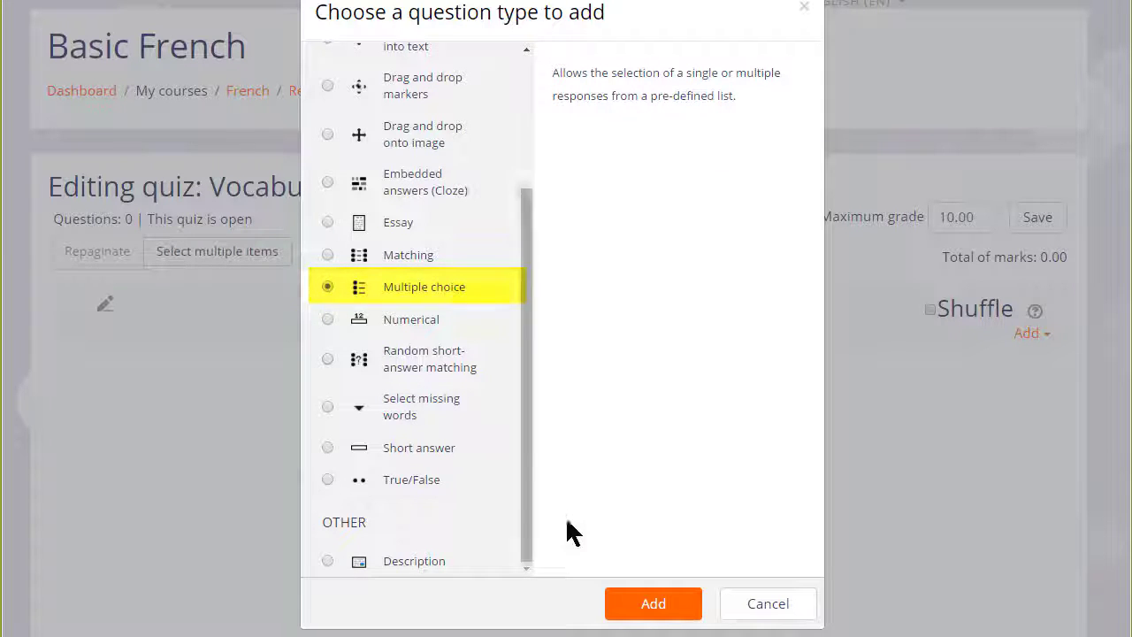
left_click(641, 606)
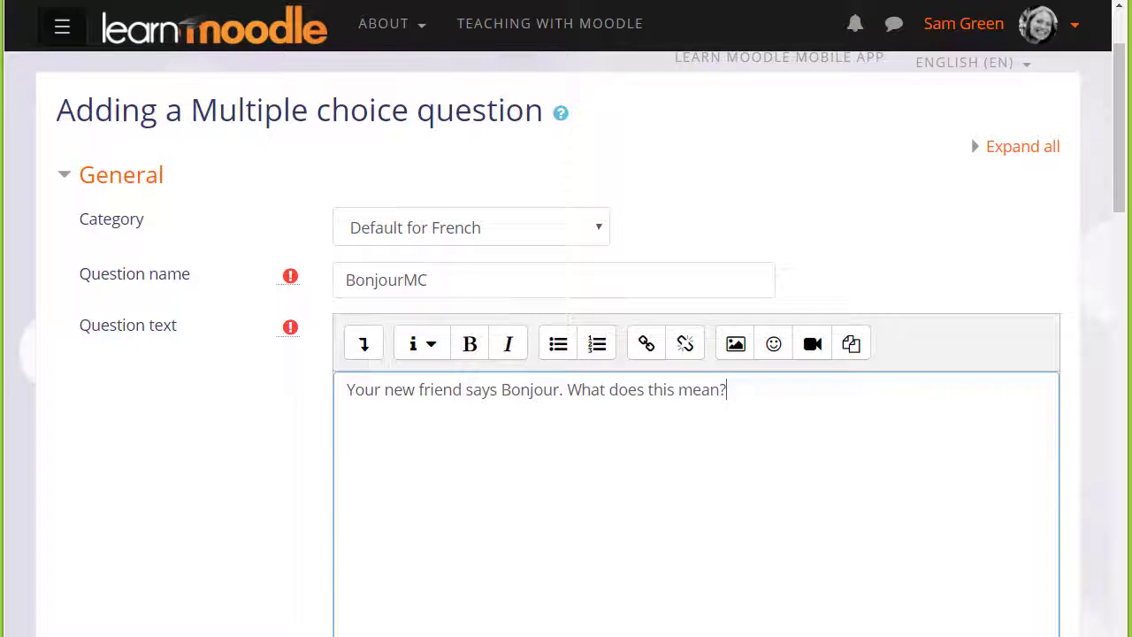
Enter "Goodbye" as choice 1 of the question and leave its grade at None
scroll(566, 353, "down", 1)
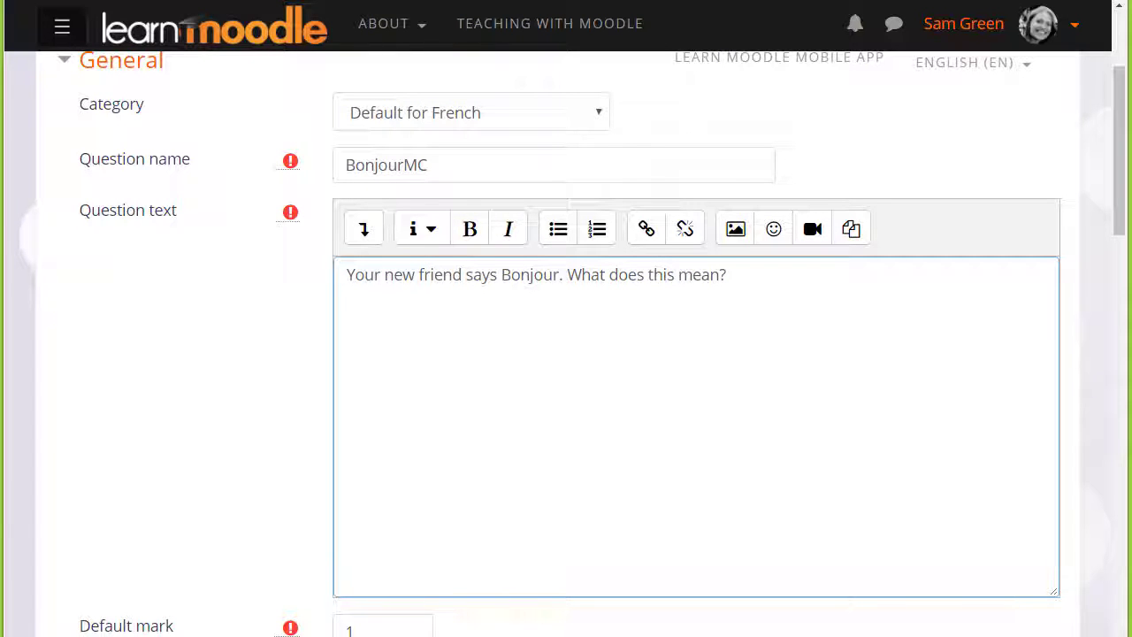
scroll(818, 440, "down", 5)
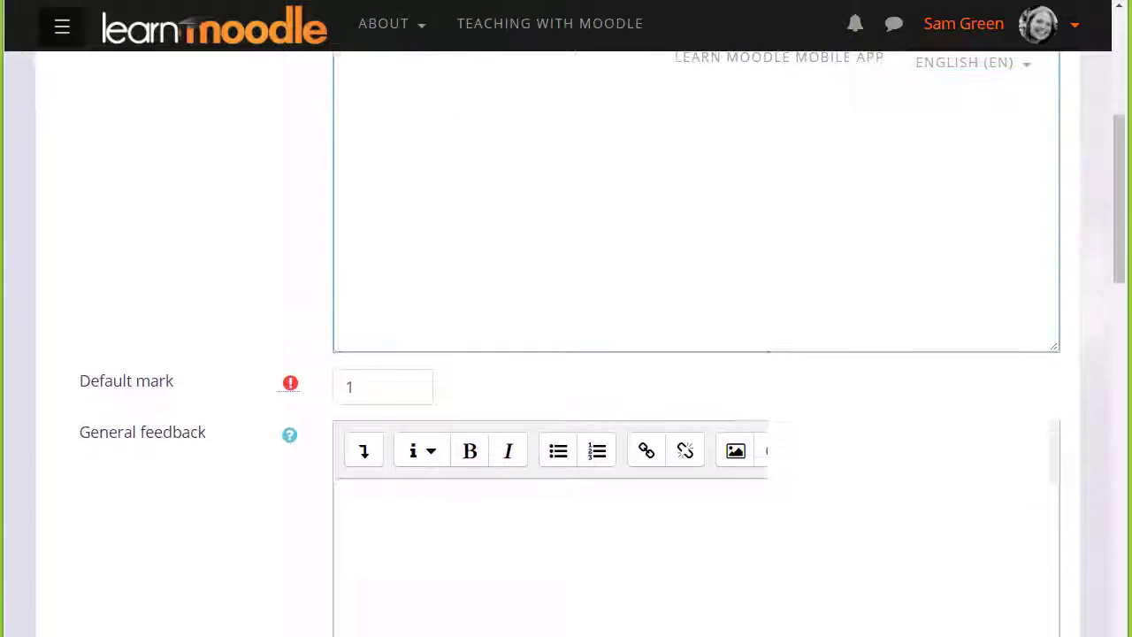
scroll(818, 440, "down", 4)
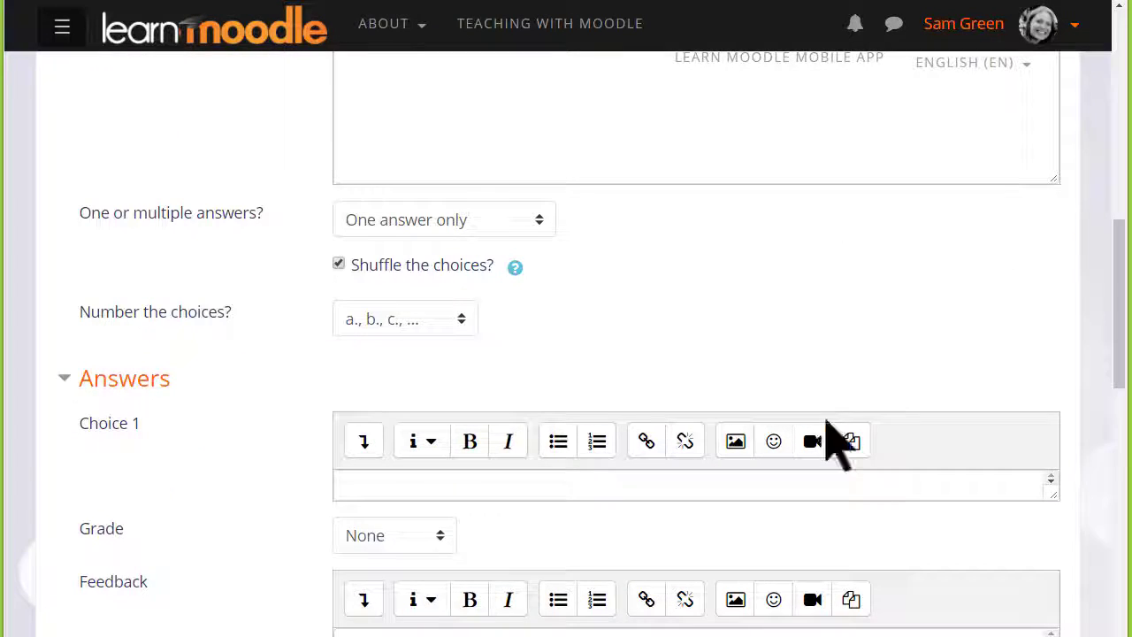
scroll(834, 442, "down", 1)
left_click(647, 396)
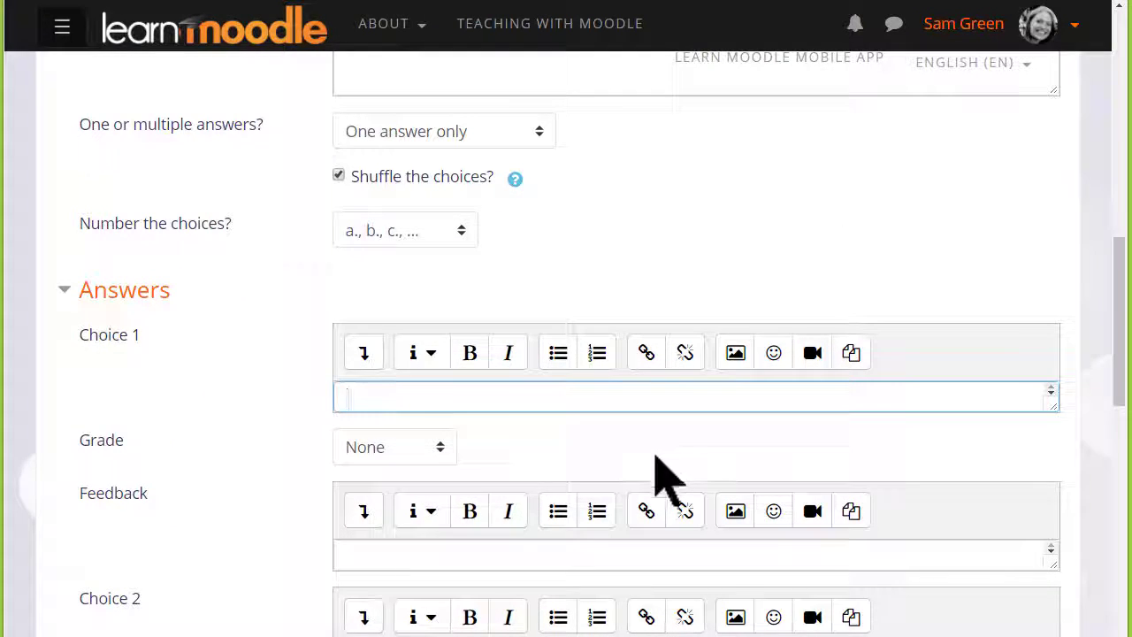
type("Goodbye")
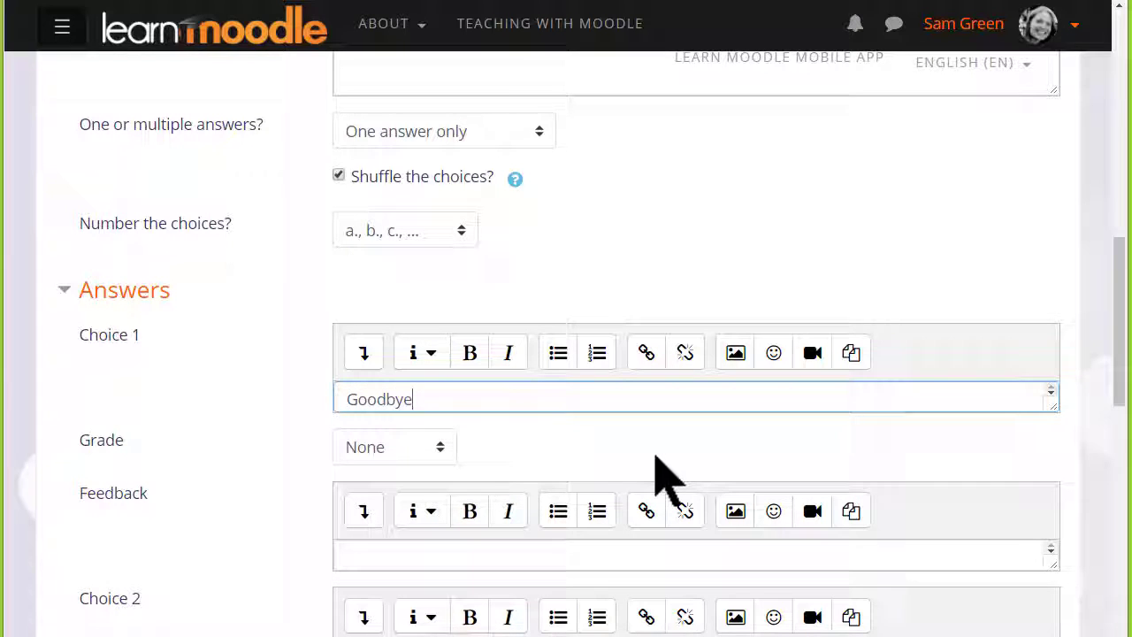
left_click(439, 448)
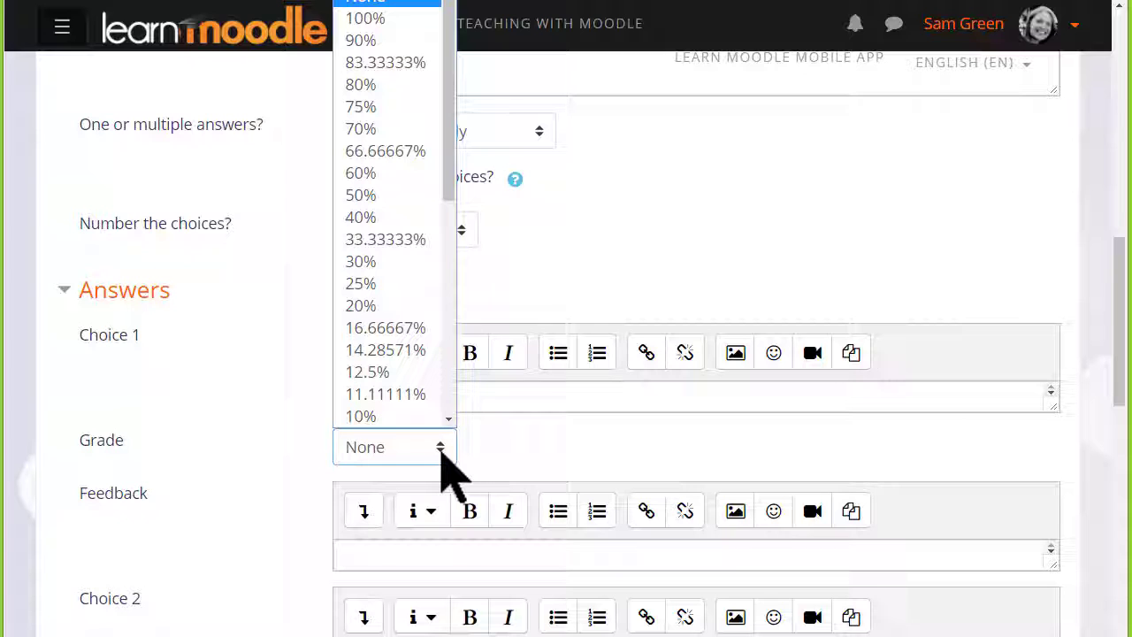
left_click(442, 448)
Enter the feedback "Think again! Check your vocabulary list" for choice 1
left_click(504, 555)
type("Th")
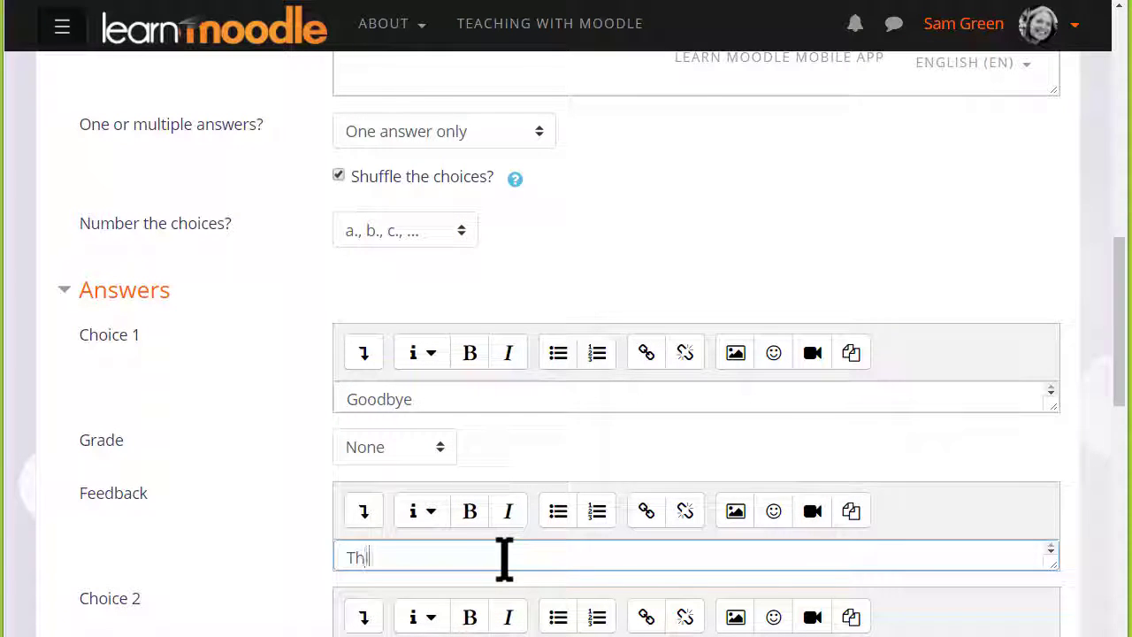
type("ink again! Check your vo")
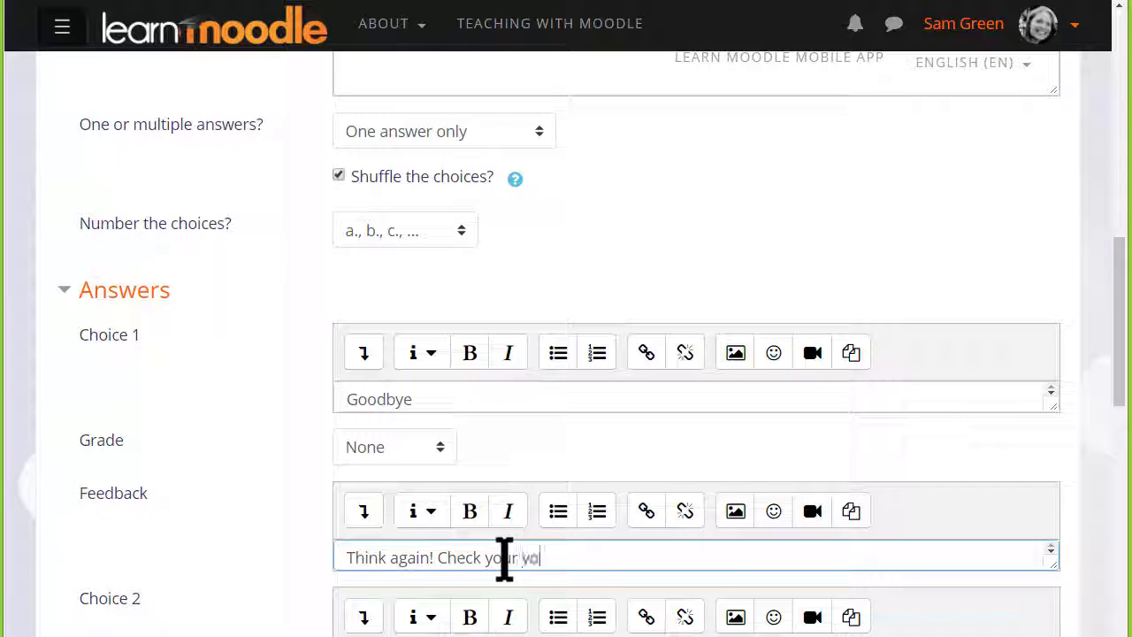
type("cabulary list")
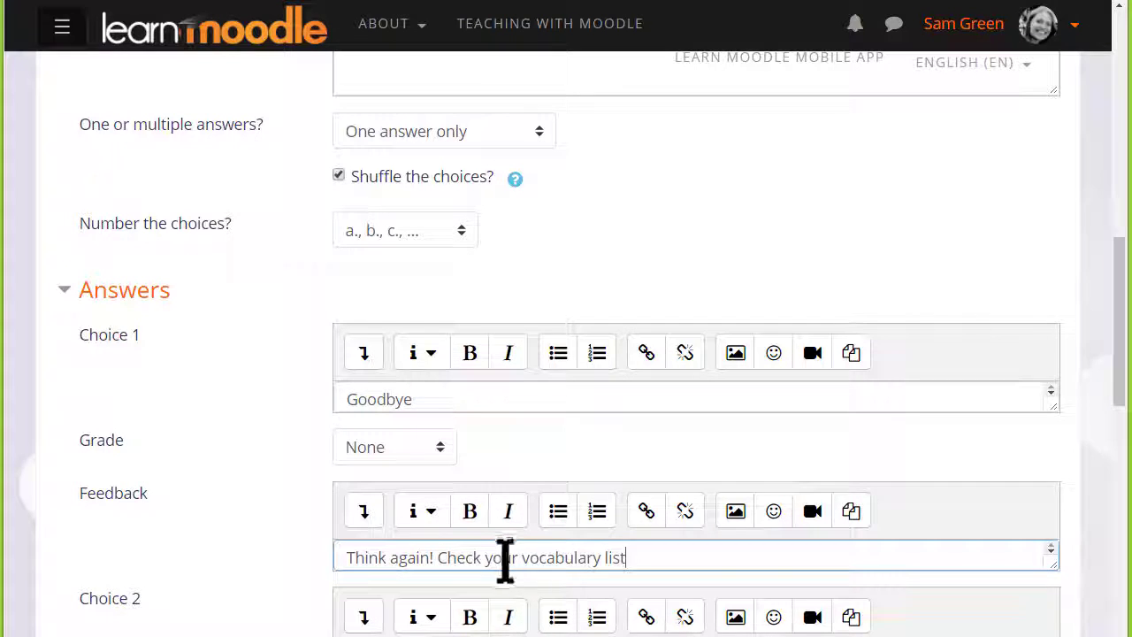
Fill in choice 2 as "Hello" with a grade of 100% and the feedback "Yes! Well learned"
scroll(489, 624, "down", 3)
left_click(429, 398)
type("Hello")
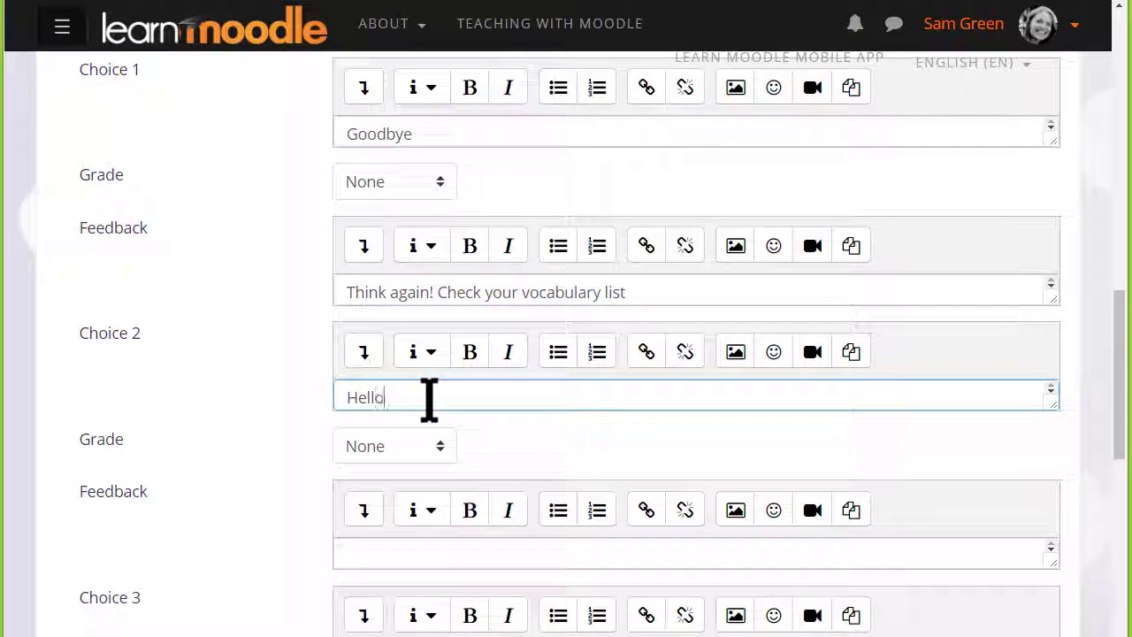
left_click(437, 447)
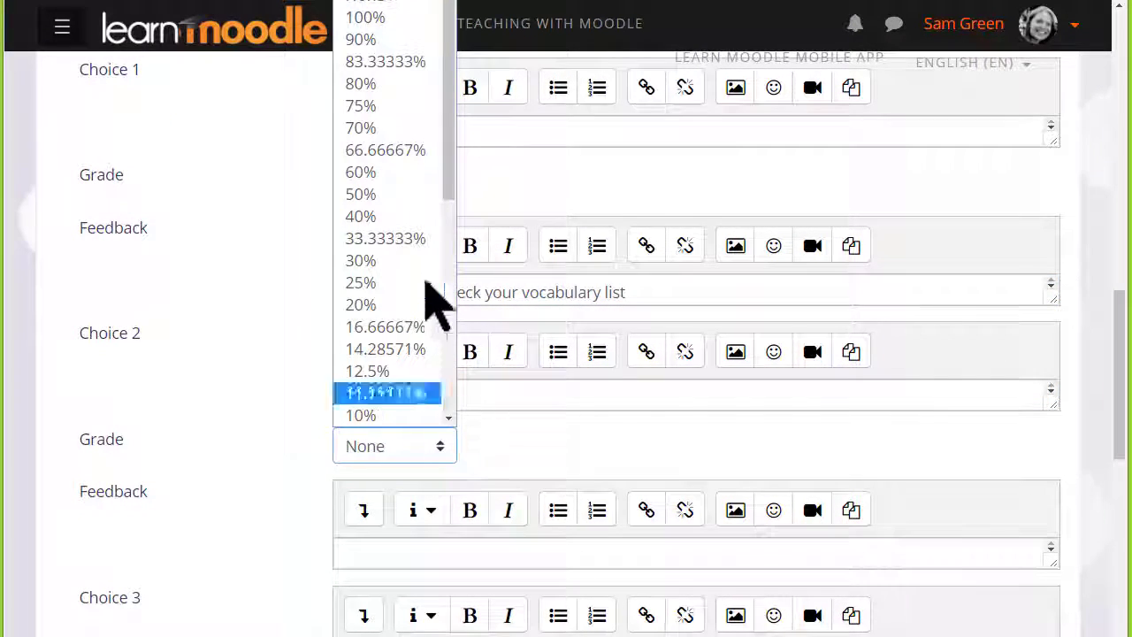
left_click(394, 17)
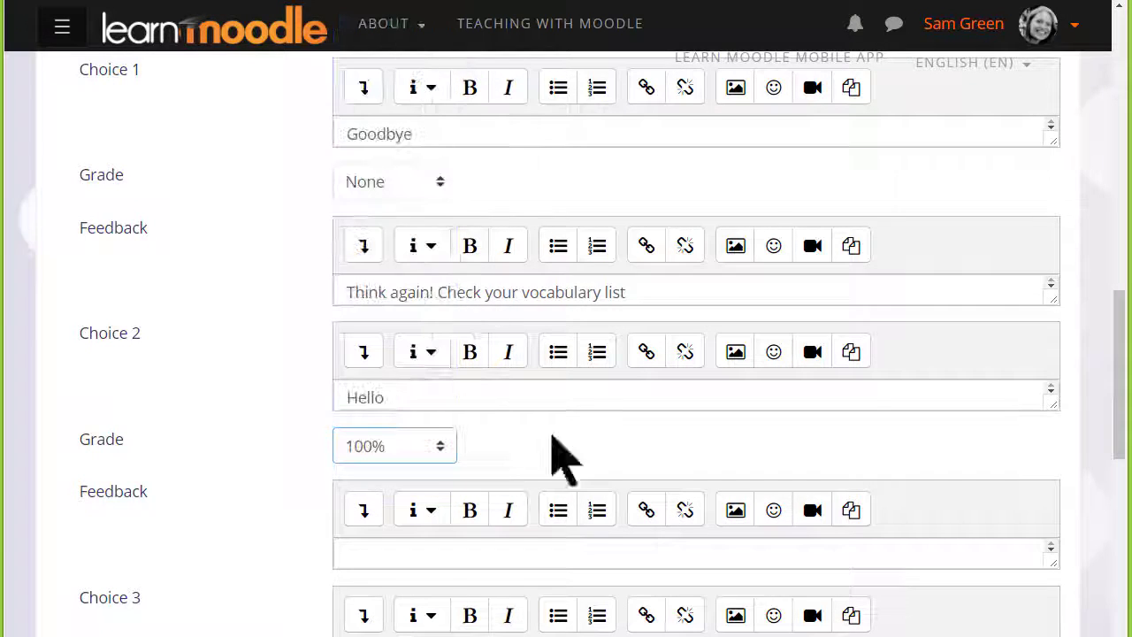
left_click(604, 557)
type("Yes! Well learned")
key("Return")
Enter "How are you" as choice 3 and save the multiple choice question
scroll(604, 556, "down", 3)
left_click(457, 392)
type("How are you")
scroll(446, 530, "down", 9)
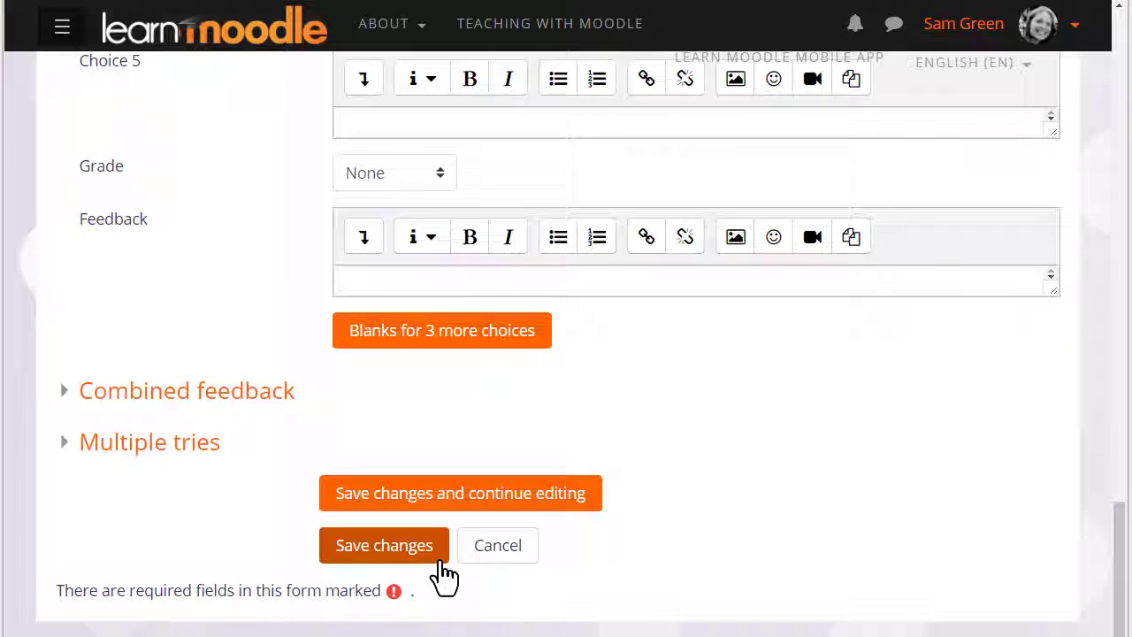
left_click(384, 545)
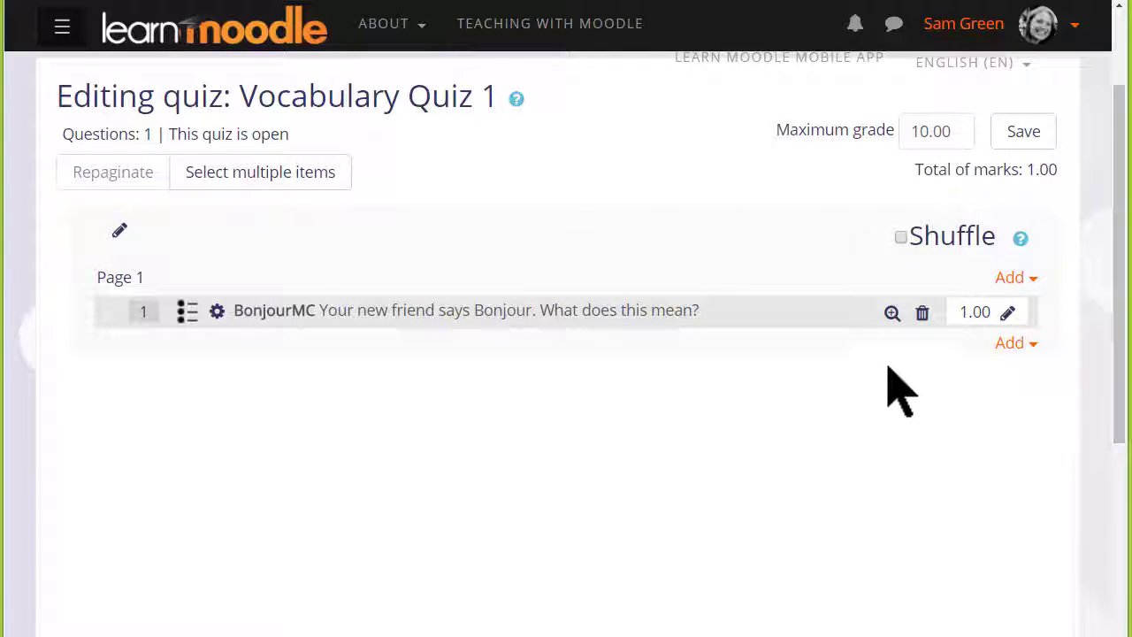
Preview the BonjourMC question, close the preview and open the options for adding content below it
left_click(891, 315)
left_click(110, 432)
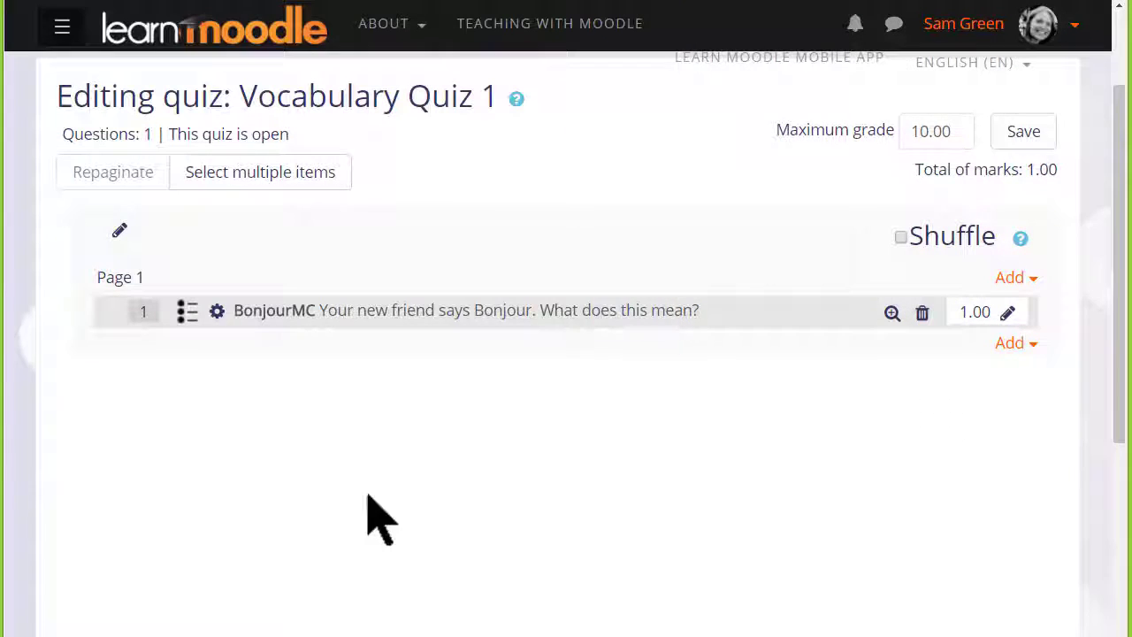
left_click(1018, 347)
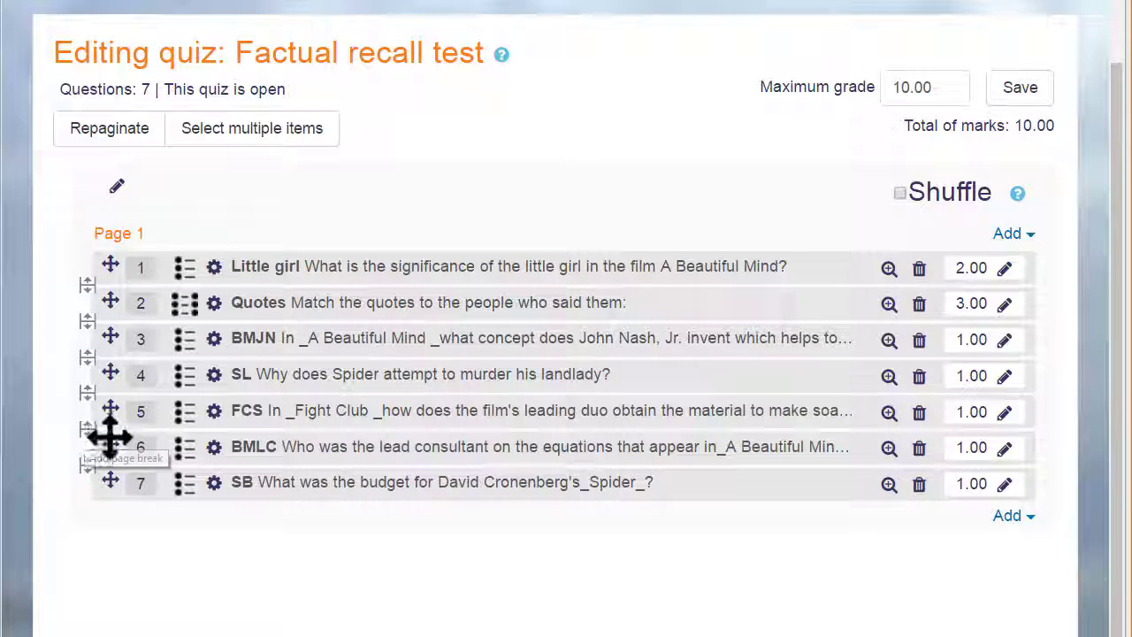
In the Factual recall test quiz, move the BMLC question above FCS and insert a page break after the SL question
left_click_drag(109, 446, 88, 430)
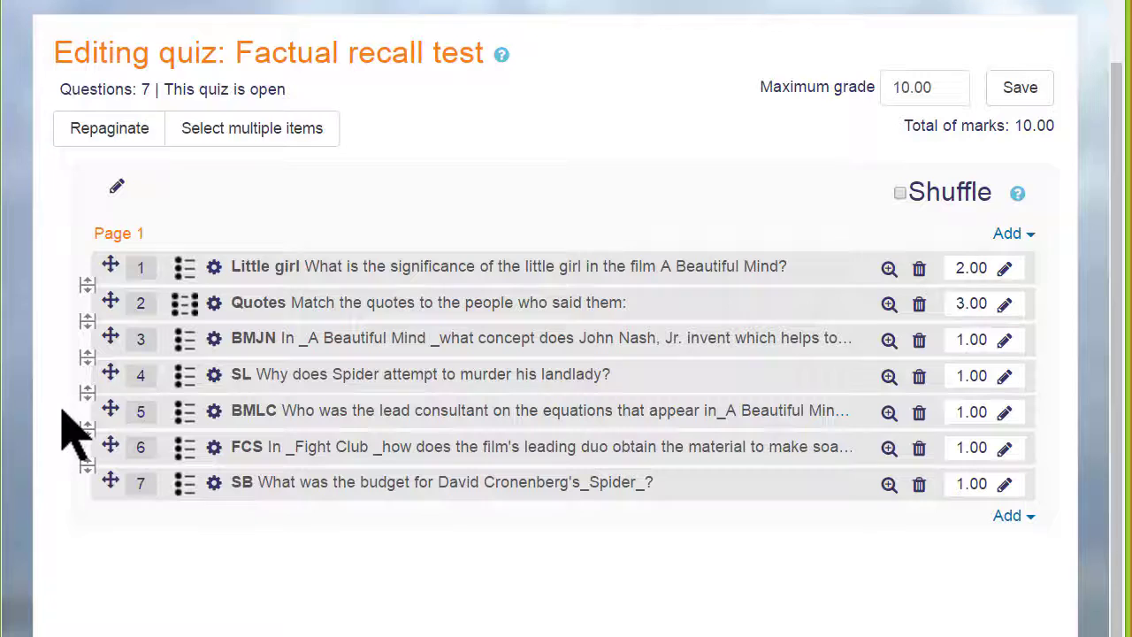
left_click(87, 394)
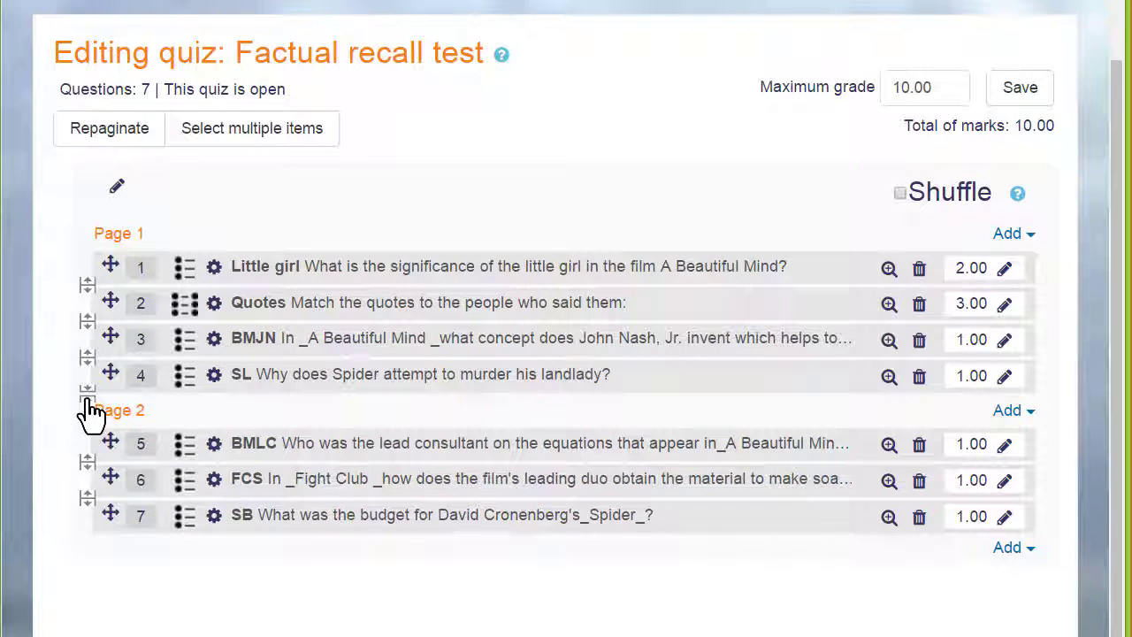
left_click(87, 357)
left_click(90, 358)
Add a new section heading above page 2 of the quiz and name it "Section two"
left_click(1031, 411)
left_click(984, 456)
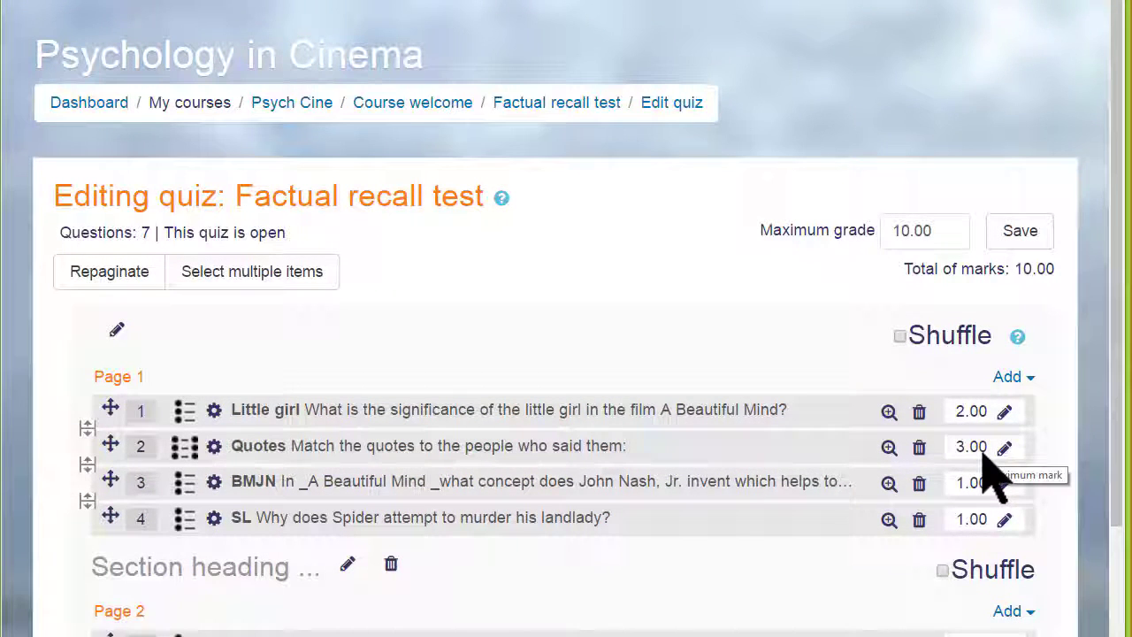
left_click(348, 564)
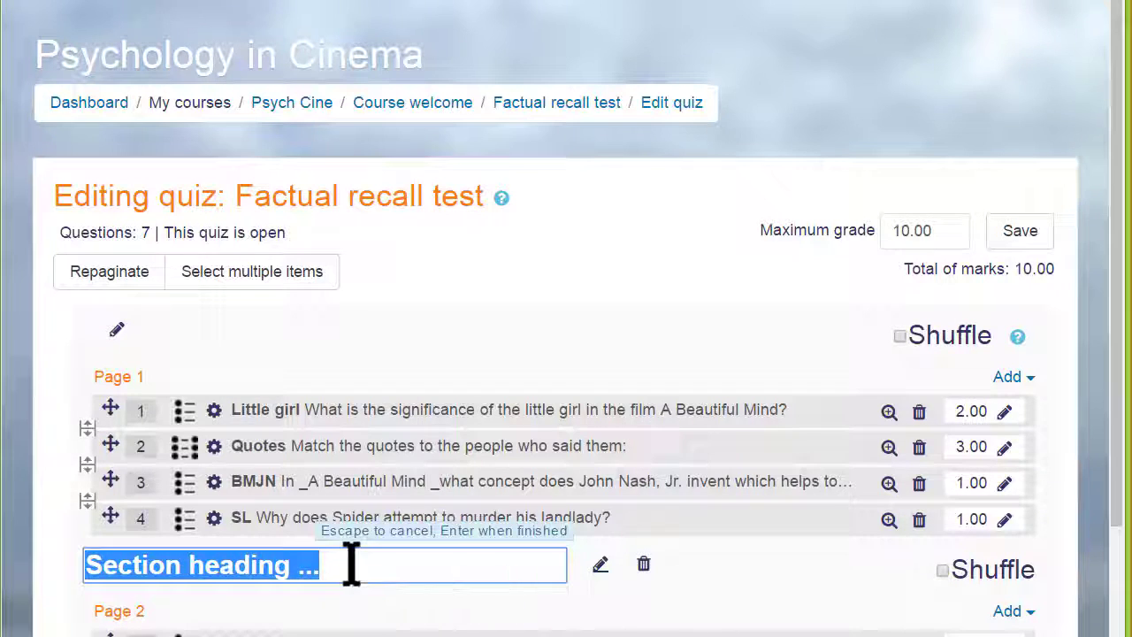
type("Section ")
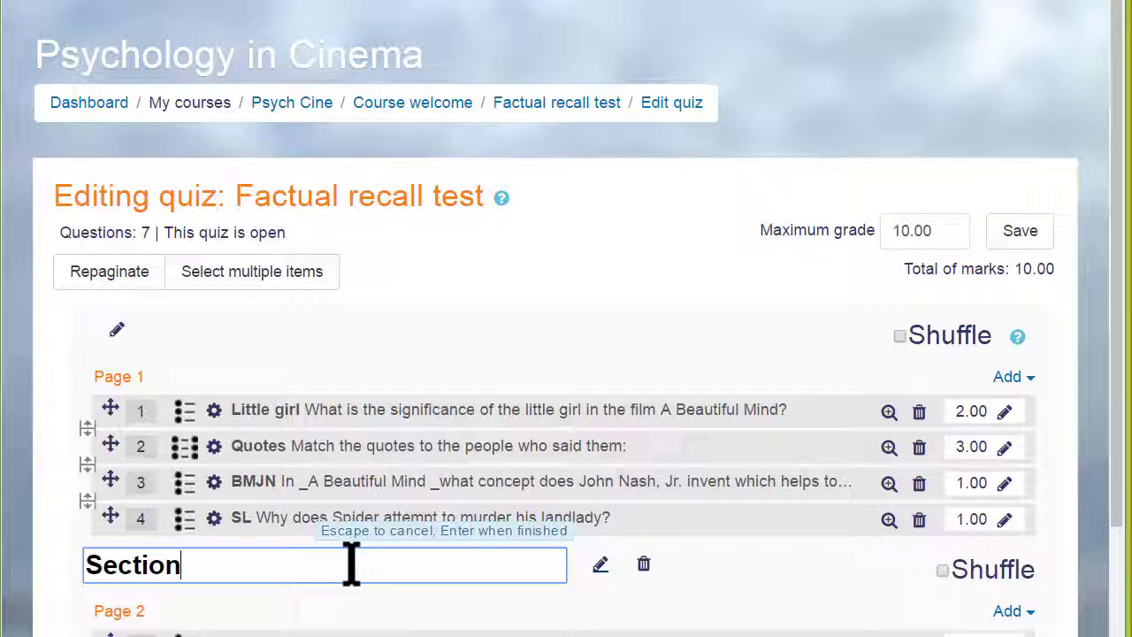
type("two")
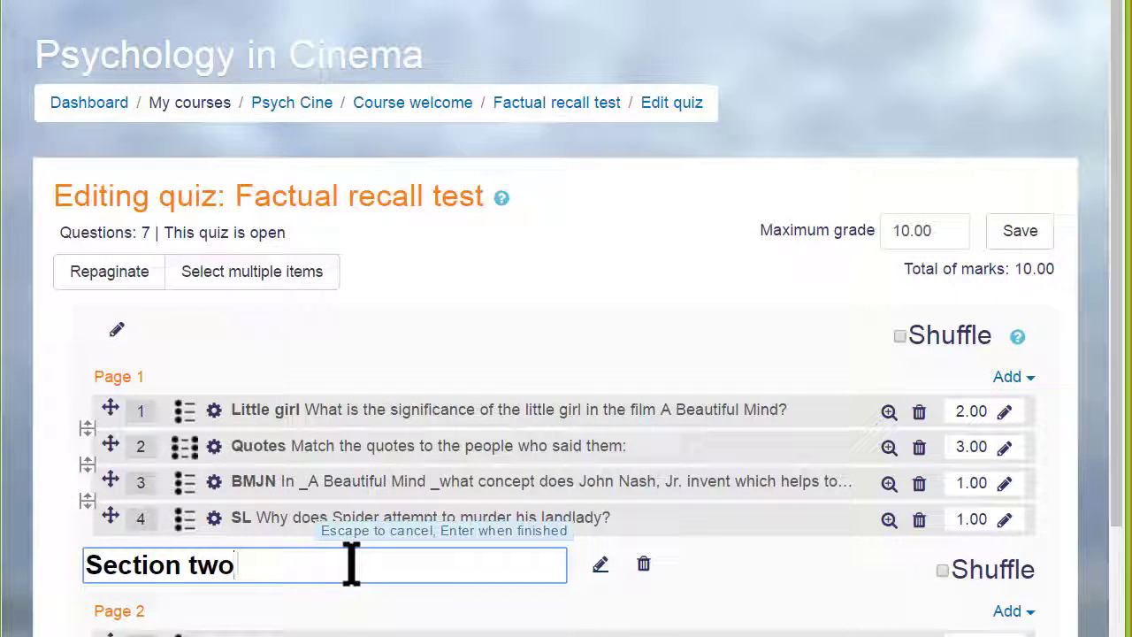
key("Return")
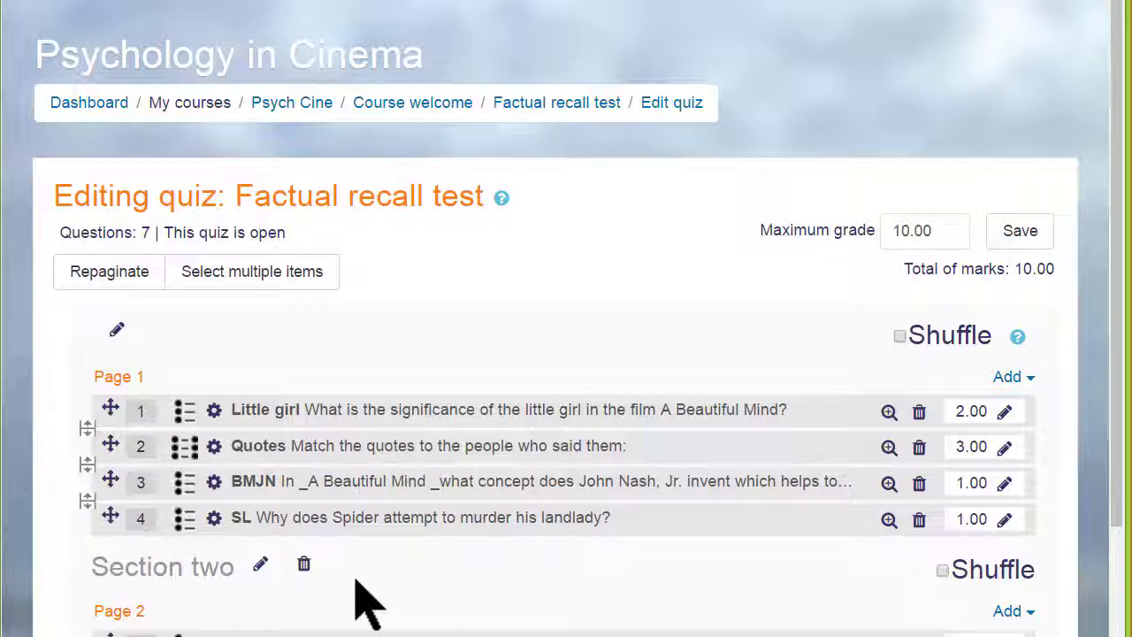